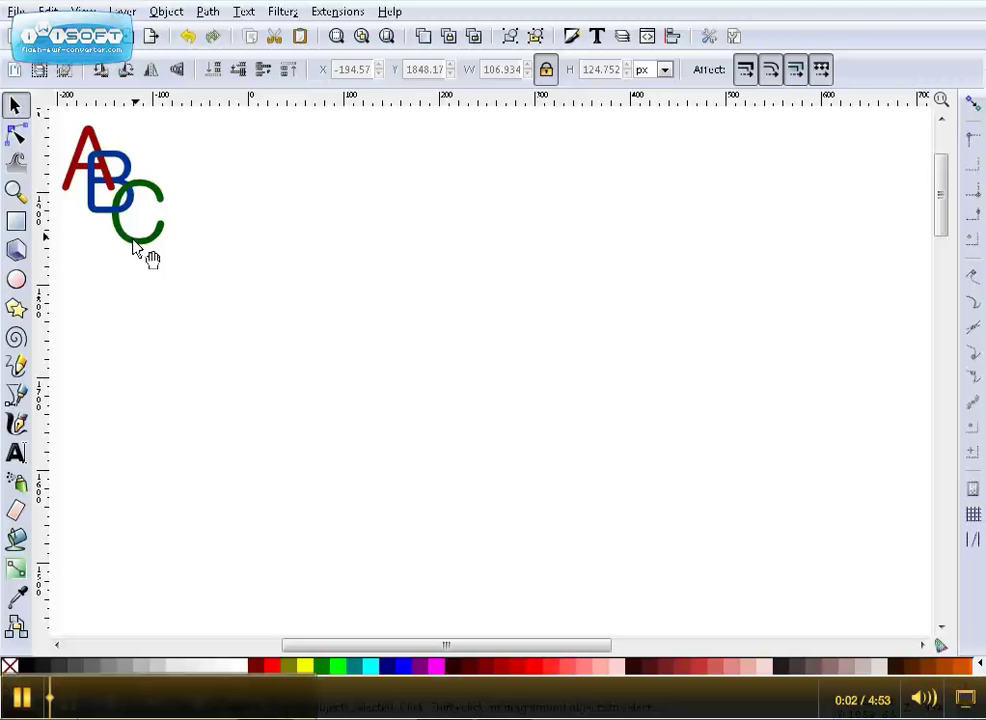
- Select the finished ABC sample group and scale it down to 60.601 × 70.699 px at the top-left
{"action": "left_click", "coordinate": [136, 238]}
{"action": "left_click_drag", "start_coordinate": [170, 250], "coordinate": [428, 563]}
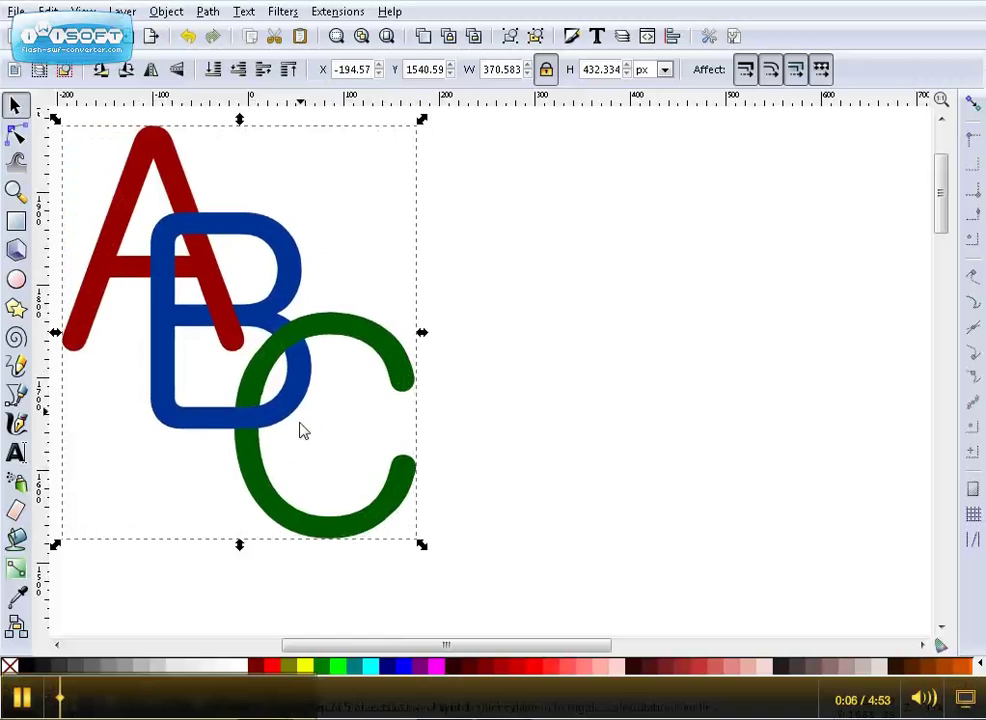
{"action": "mouse_move", "coordinate": [293, 403]}
{"action": "left_mouse_down"}
{"action": "mouse_move", "coordinate": [400, 418]}
{"action": "mouse_move", "coordinate": [352, 423]}
{"action": "mouse_move", "coordinate": [308, 402]}
{"action": "left_mouse_up"}
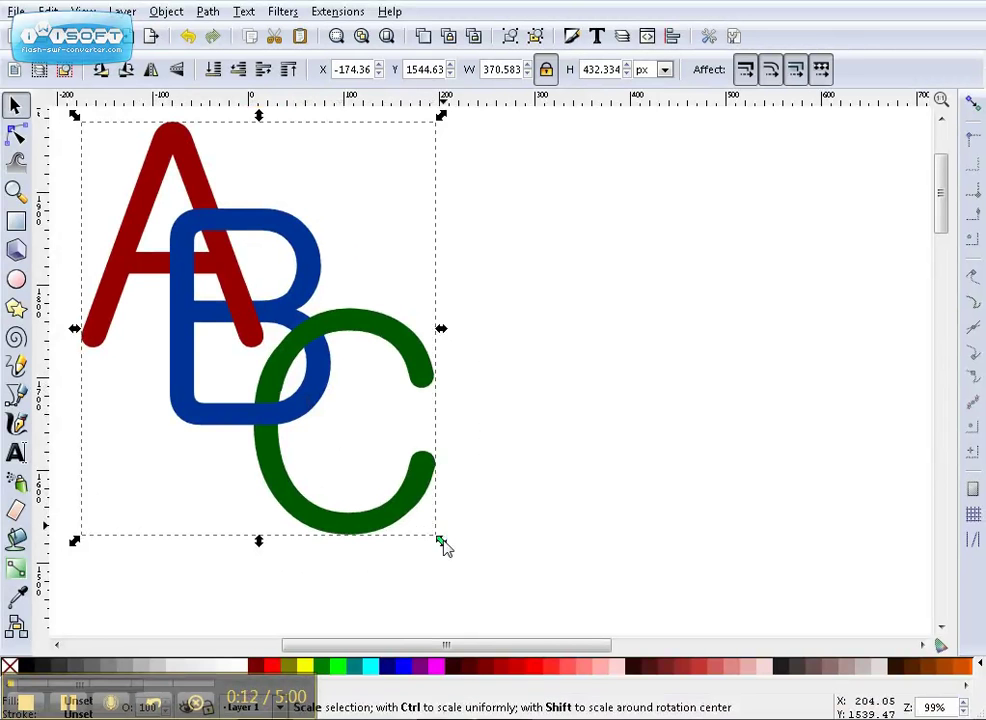
{"action": "left_click_drag", "start_coordinate": [443, 545], "coordinate": [160, 198]}
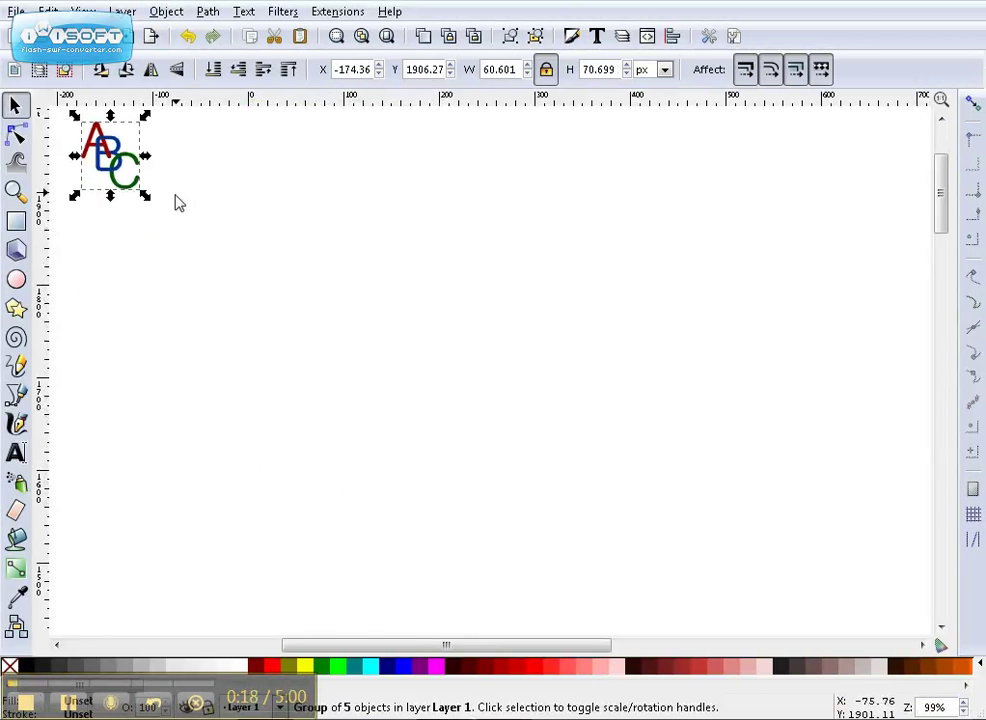
- Add an 'ABC' text on the empty canvas and set its font to Gulim
{"action": "left_click", "coordinate": [16, 453]}
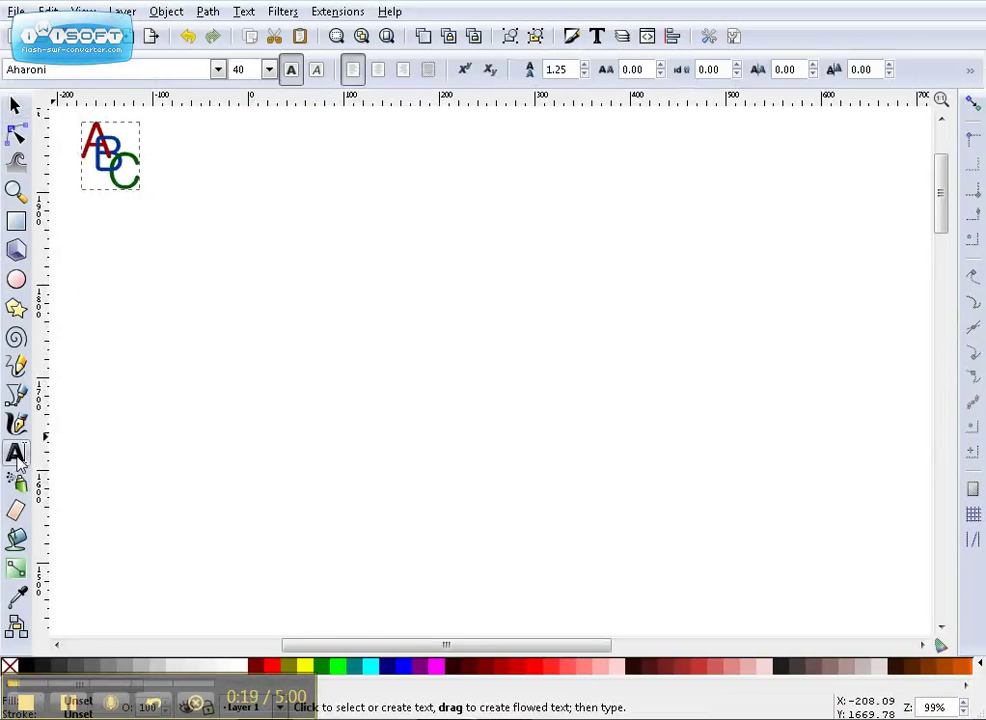
{"action": "left_click", "coordinate": [193, 425]}
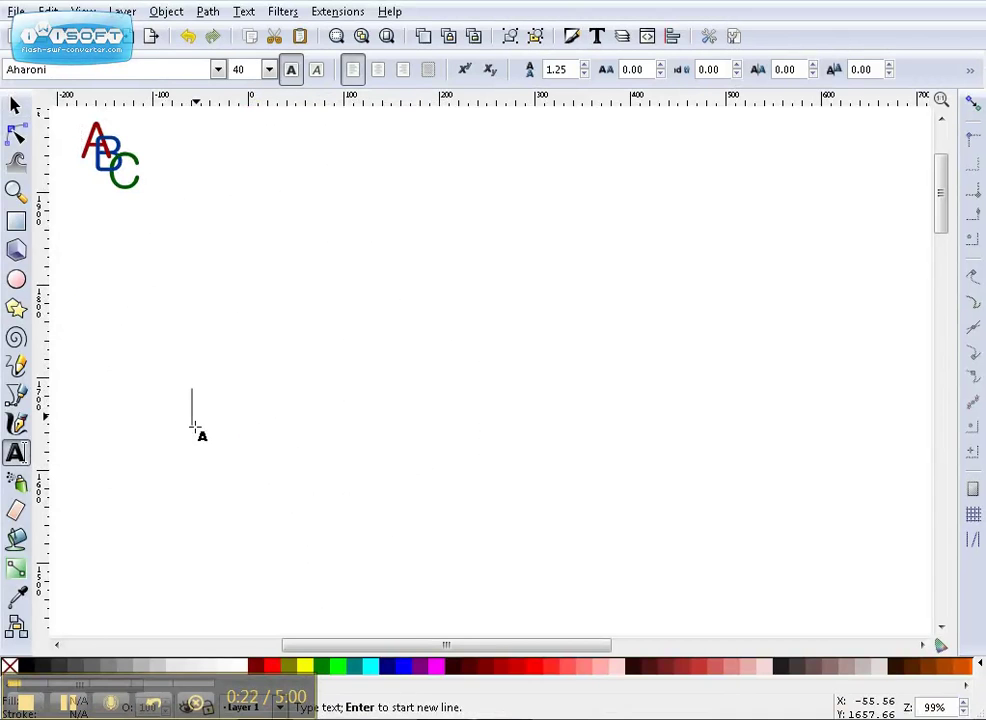
{"action": "type", "text": "AB"}
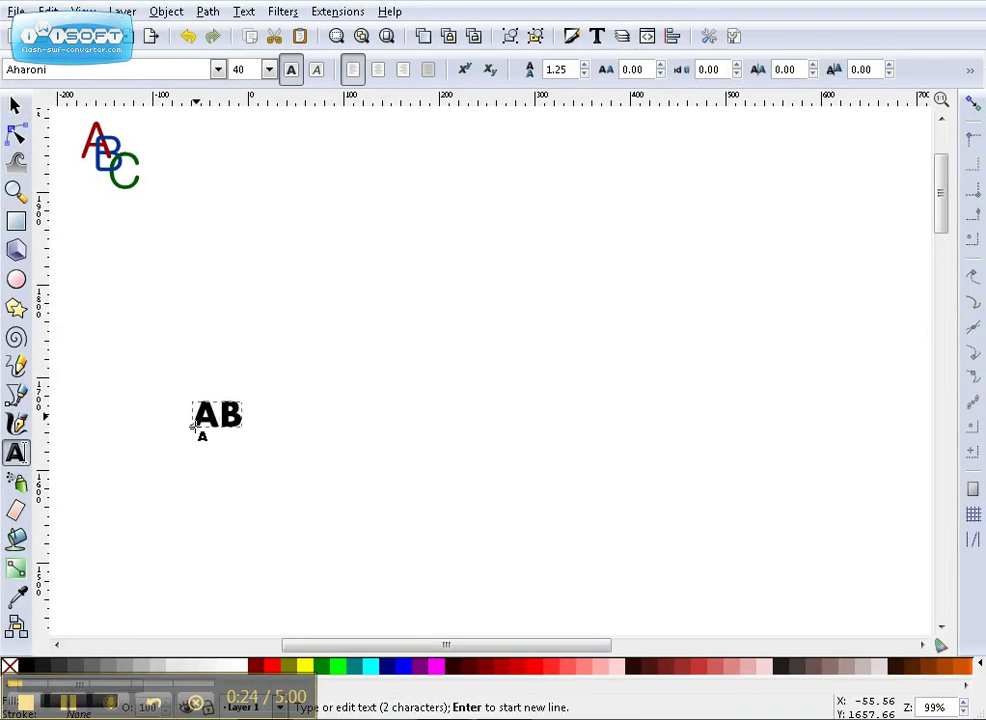
{"action": "type", "text": "C"}
{"action": "left_click", "coordinate": [217, 70]}
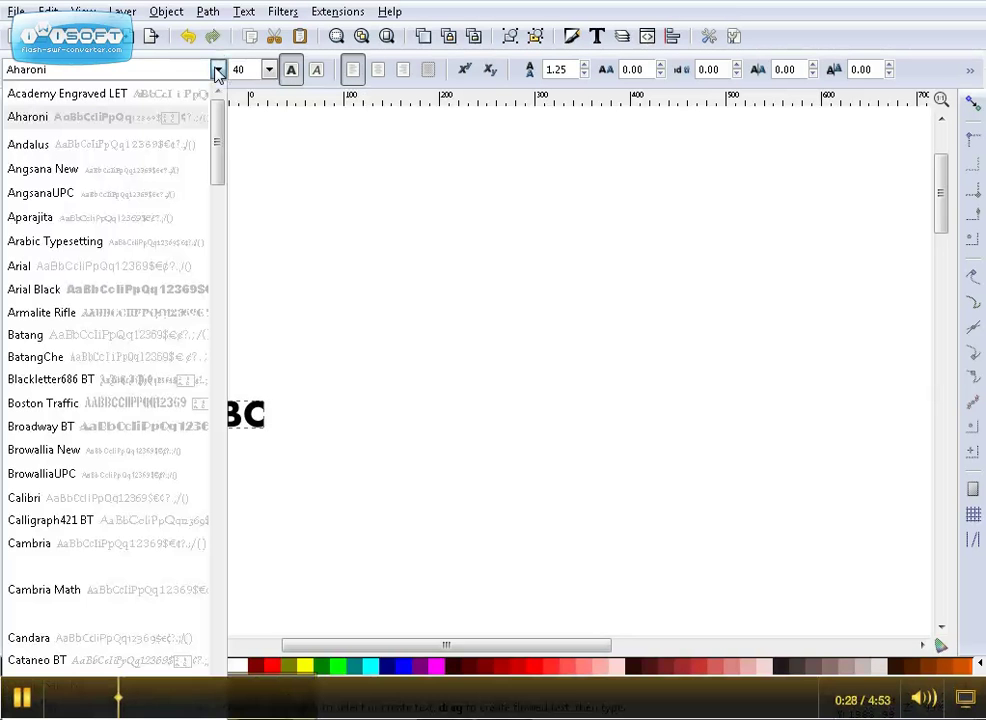
{"action": "left_click_drag", "start_coordinate": [218, 114], "coordinate": [205, 302]}
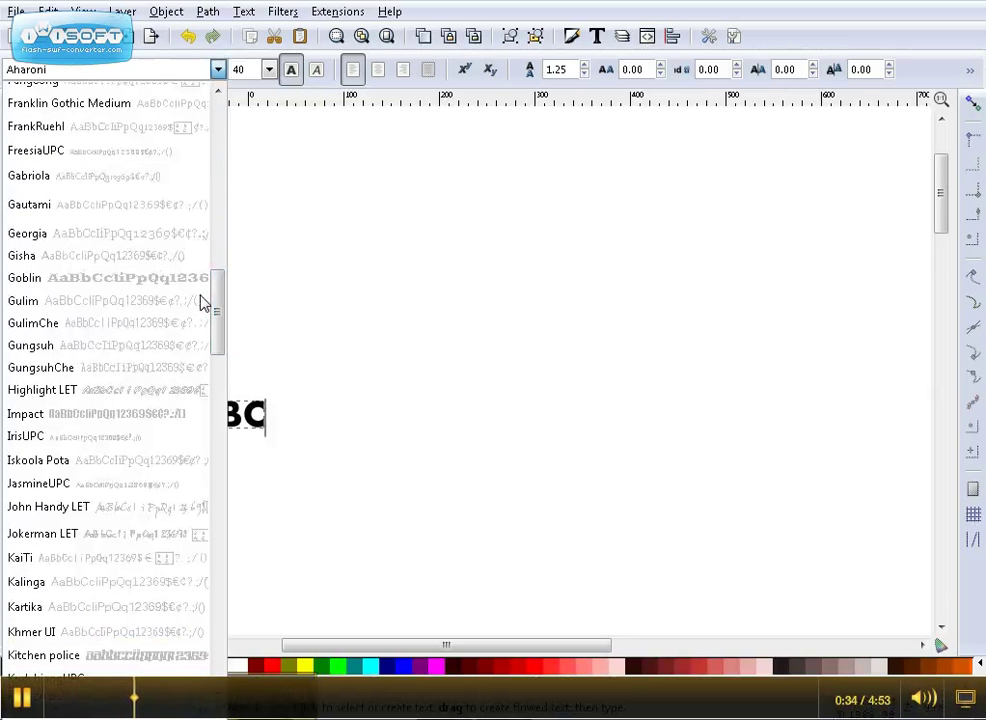
{"action": "left_click", "coordinate": [42, 308]}
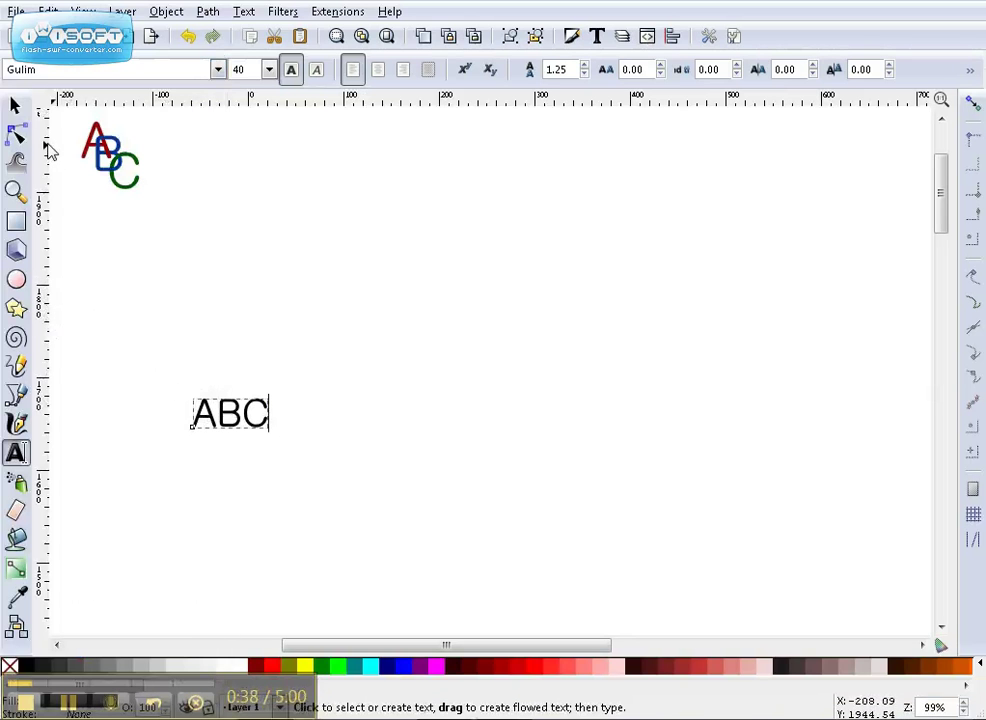
- Enlarge the ABC text to about 371.113 × 144.264 px and move it upward
{"action": "left_click", "coordinate": [18, 102]}
{"action": "left_click_drag", "start_coordinate": [271, 435], "coordinate": [557, 579]}
{"action": "left_click_drag", "start_coordinate": [409, 515], "coordinate": [452, 444]}
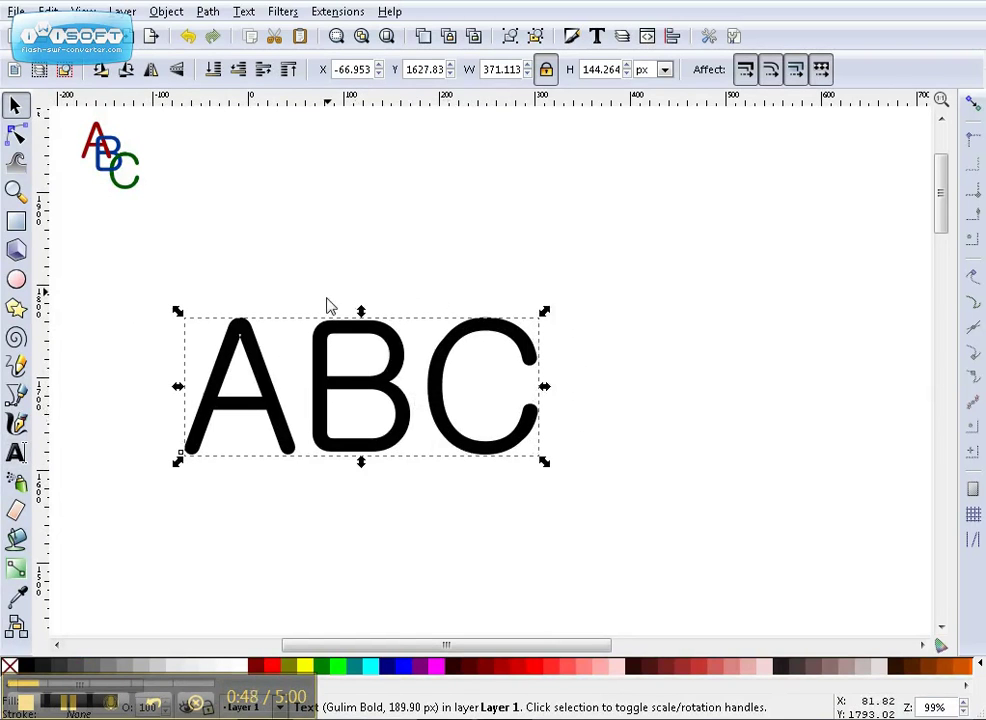
- Convert the ABC text to paths and ungroup it into separate A, B and C letters
{"action": "left_click", "coordinate": [210, 12]}
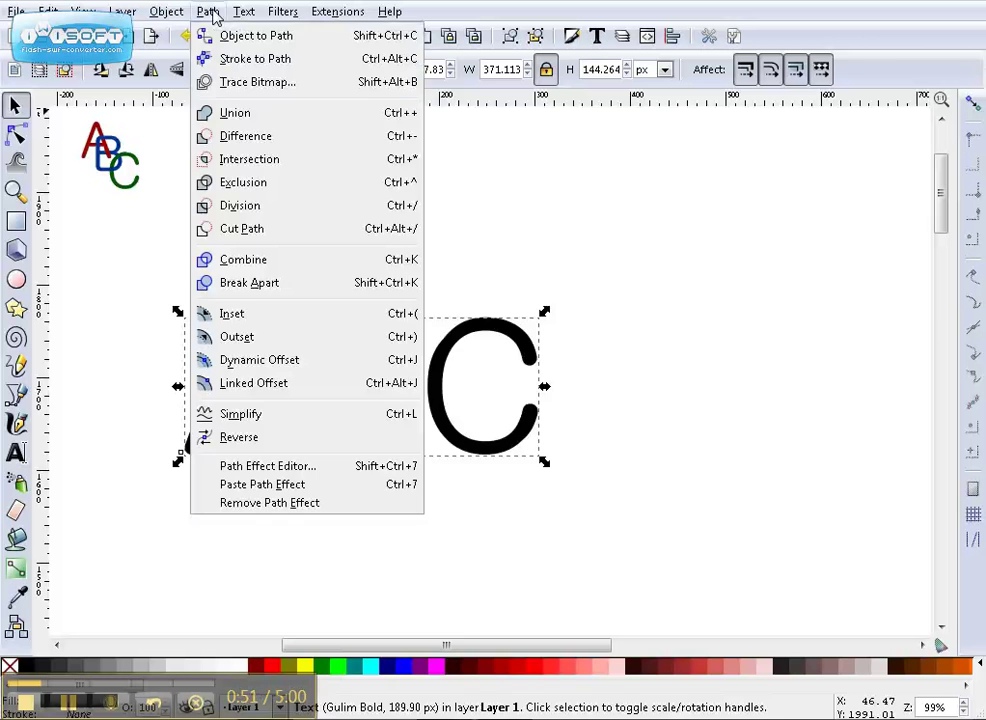
{"action": "left_click", "coordinate": [245, 45]}
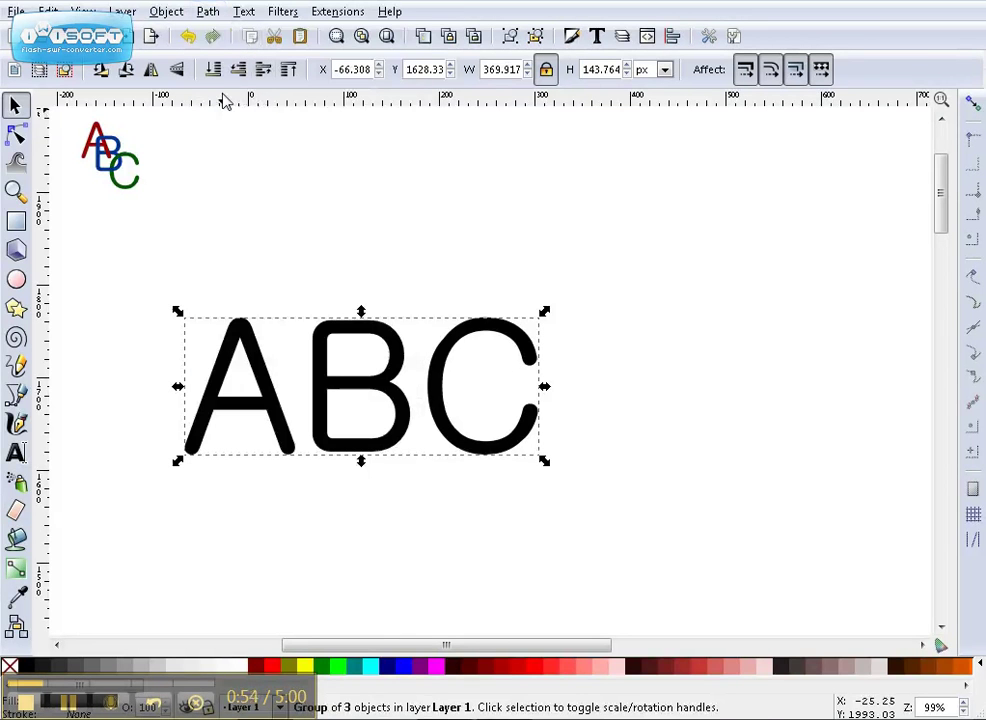
{"action": "left_click", "coordinate": [208, 12]}
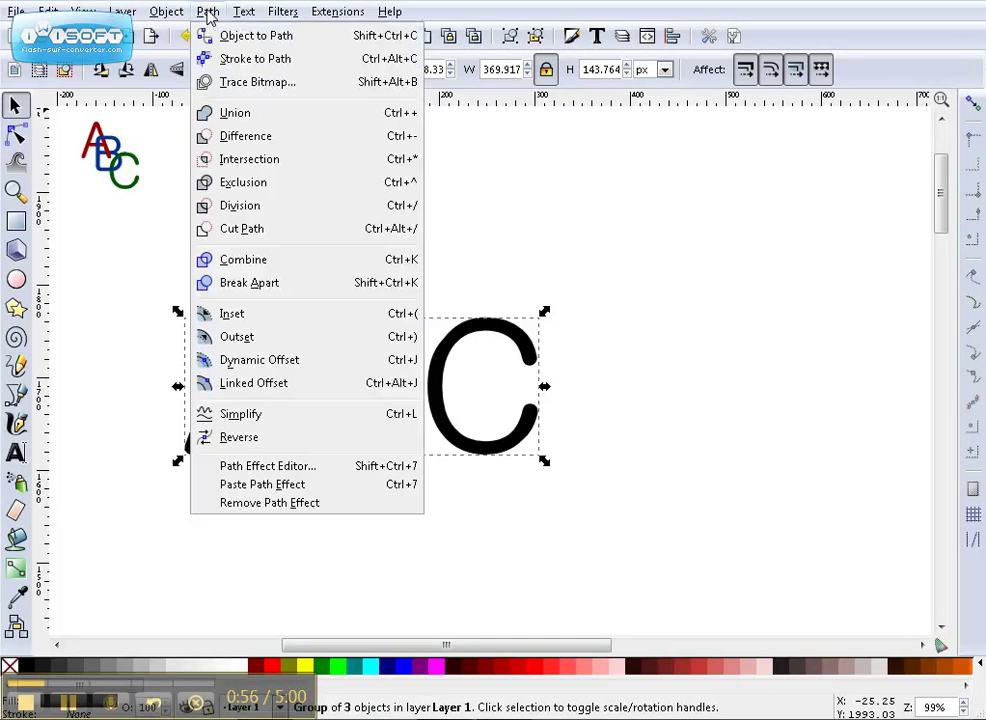
{"action": "left_click", "coordinate": [279, 289]}
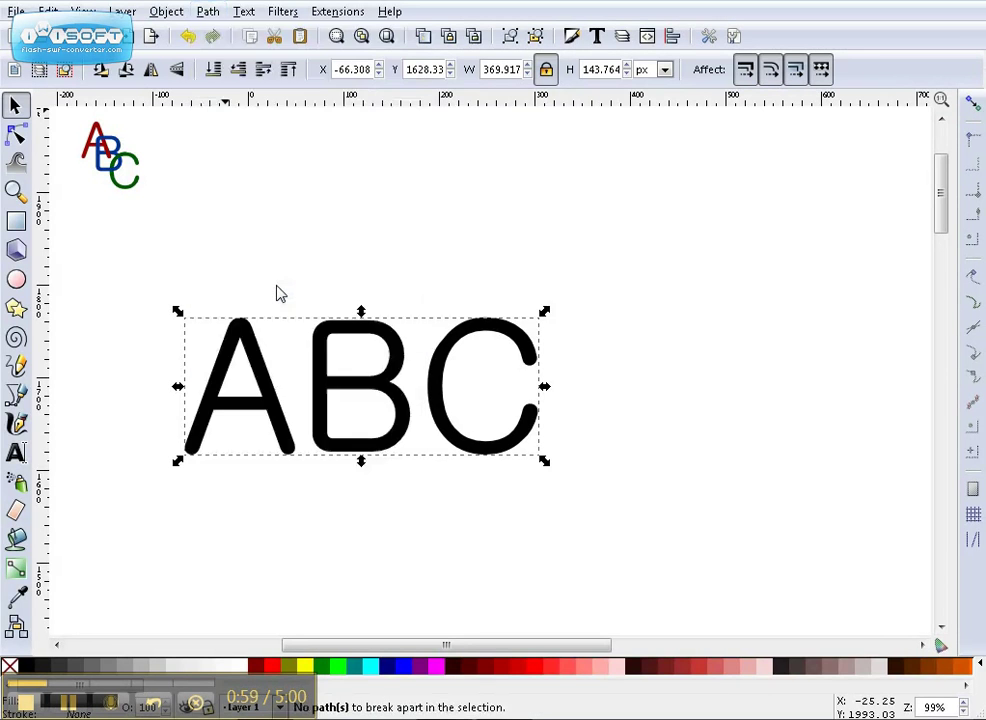
{"action": "left_click", "coordinate": [537, 37]}
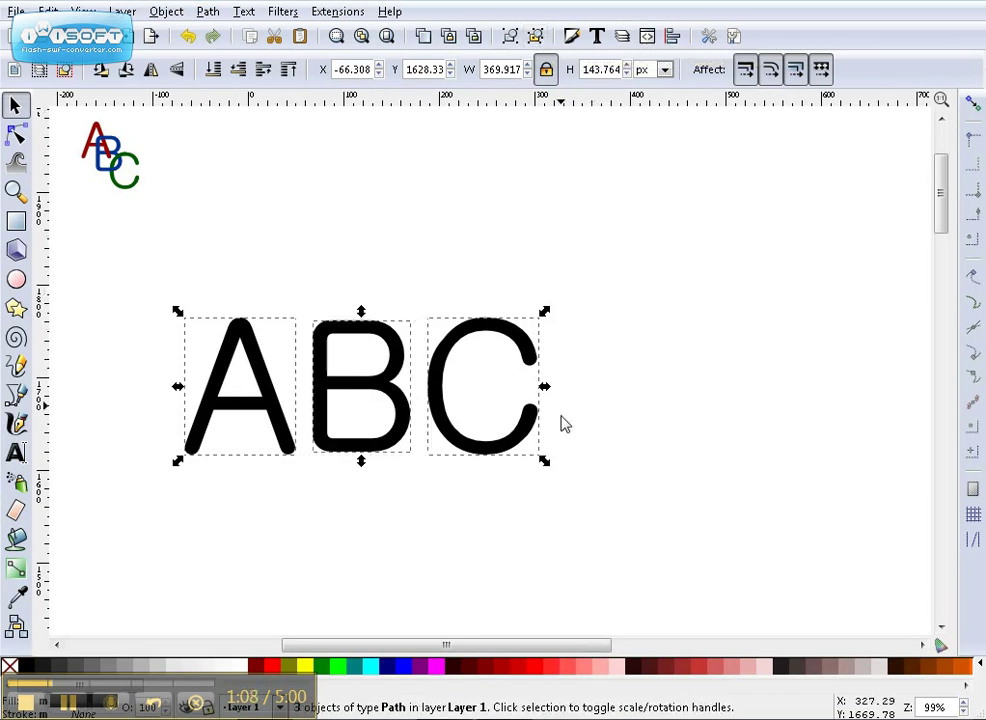
- Respace the letters slightly, aligning the B with the A and nudging the C
{"action": "mouse_move", "coordinate": [521, 444]}
{"action": "left_mouse_down"}
{"action": "mouse_move", "coordinate": [508, 418]}
{"action": "mouse_move", "coordinate": [497, 436]}
{"action": "mouse_move", "coordinate": [511, 400]}
{"action": "mouse_move", "coordinate": [504, 453]}
{"action": "left_mouse_up"}
{"action": "key", "text": "Escape"}
{"action": "mouse_move", "coordinate": [333, 442]}
{"action": "left_mouse_down"}
{"action": "mouse_move", "coordinate": [329, 476]}
{"action": "mouse_move", "coordinate": [345, 456]}
{"action": "left_mouse_up"}
{"action": "left_click_drag", "start_coordinate": [488, 466], "coordinate": [483, 452]}
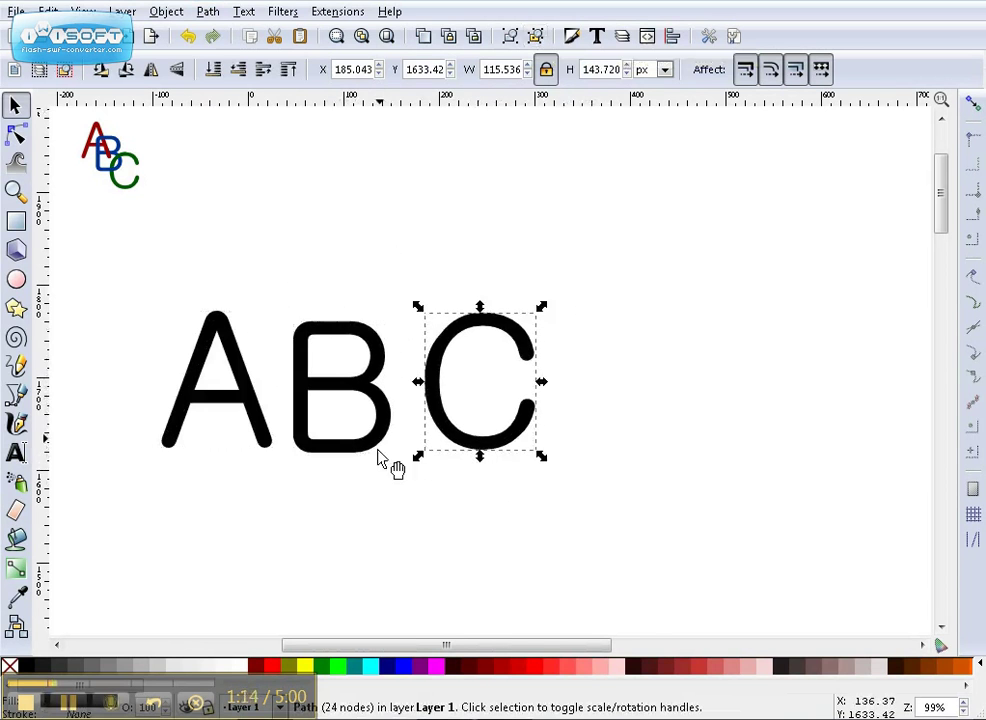
- Fill the A with the red swatch, B with blue, C with teal, then nudge the C
{"action": "left_click", "coordinate": [380, 446]}
{"action": "left_click", "coordinate": [270, 440]}
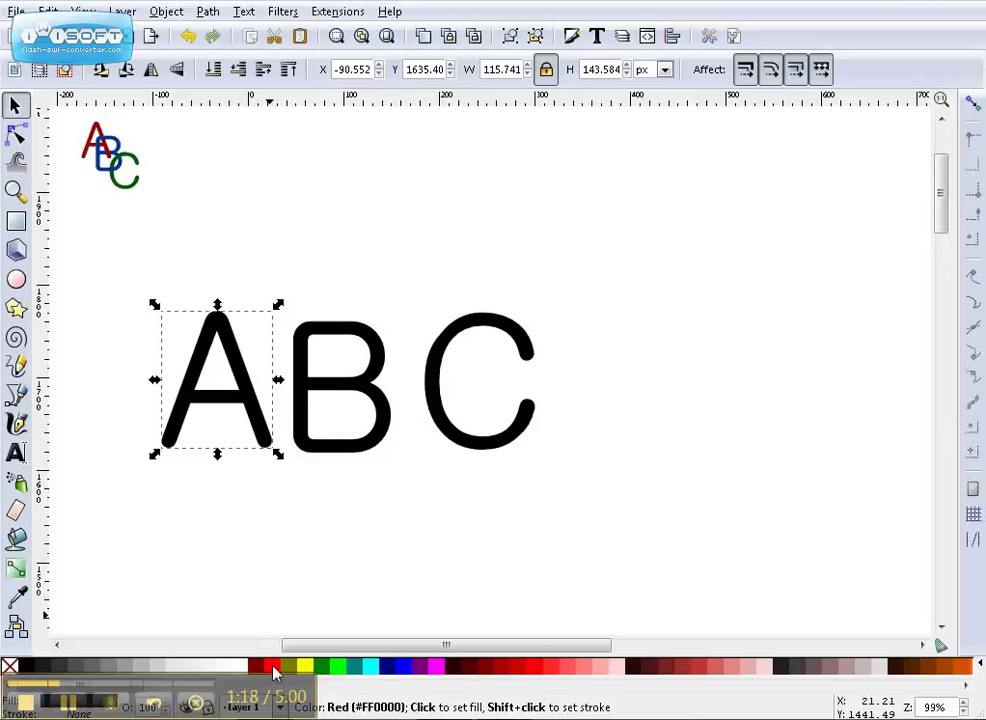
{"action": "left_click", "coordinate": [269, 665]}
{"action": "left_click", "coordinate": [383, 452]}
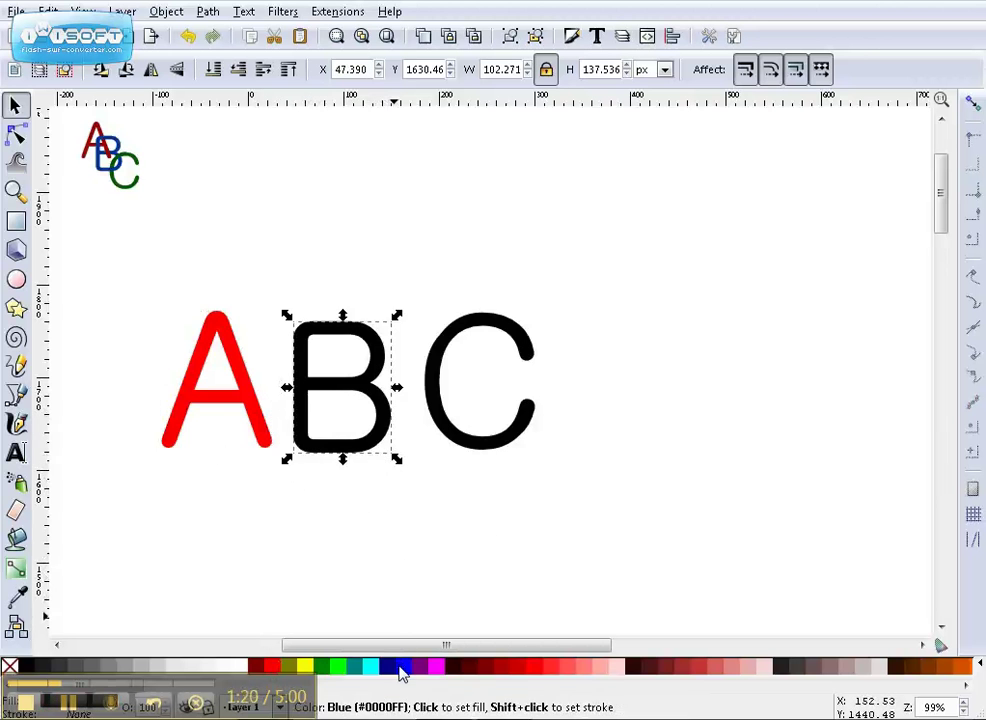
{"action": "left_click", "coordinate": [404, 666]}
{"action": "left_click", "coordinate": [480, 446]}
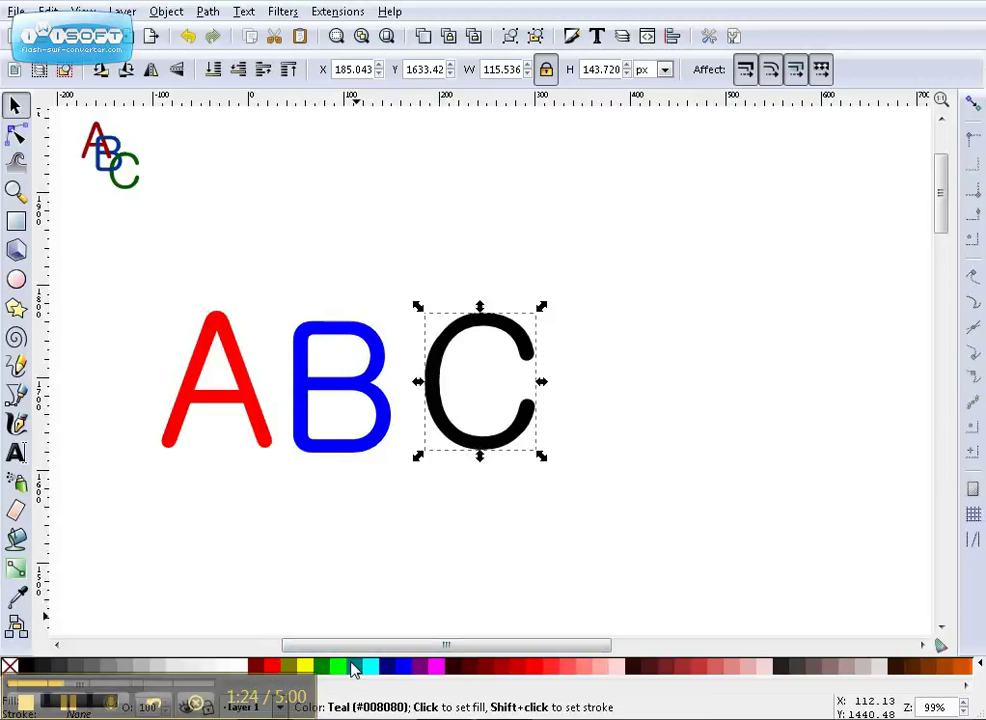
{"action": "left_click", "coordinate": [356, 666]}
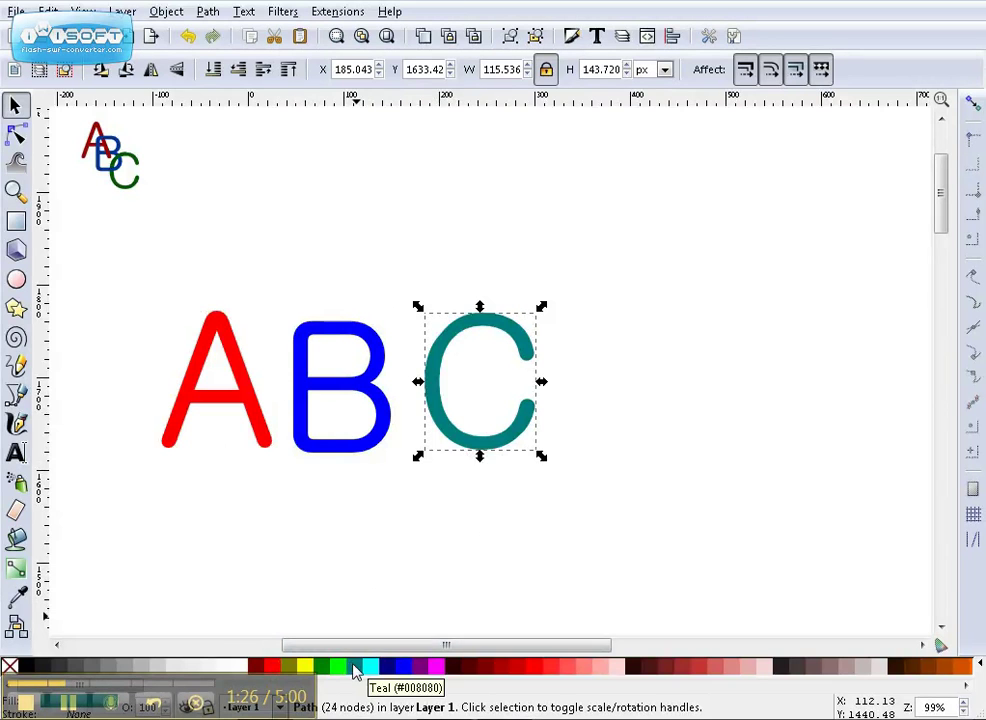
{"action": "mouse_move", "coordinate": [476, 444]}
{"action": "left_mouse_down"}
{"action": "mouse_move", "coordinate": [471, 452]}
{"action": "mouse_move", "coordinate": [481, 452]}
{"action": "left_mouse_up"}
- Zoom in on the letters and move the red A so it overlaps the blue B
{"action": "left_click", "coordinate": [251, 416]}
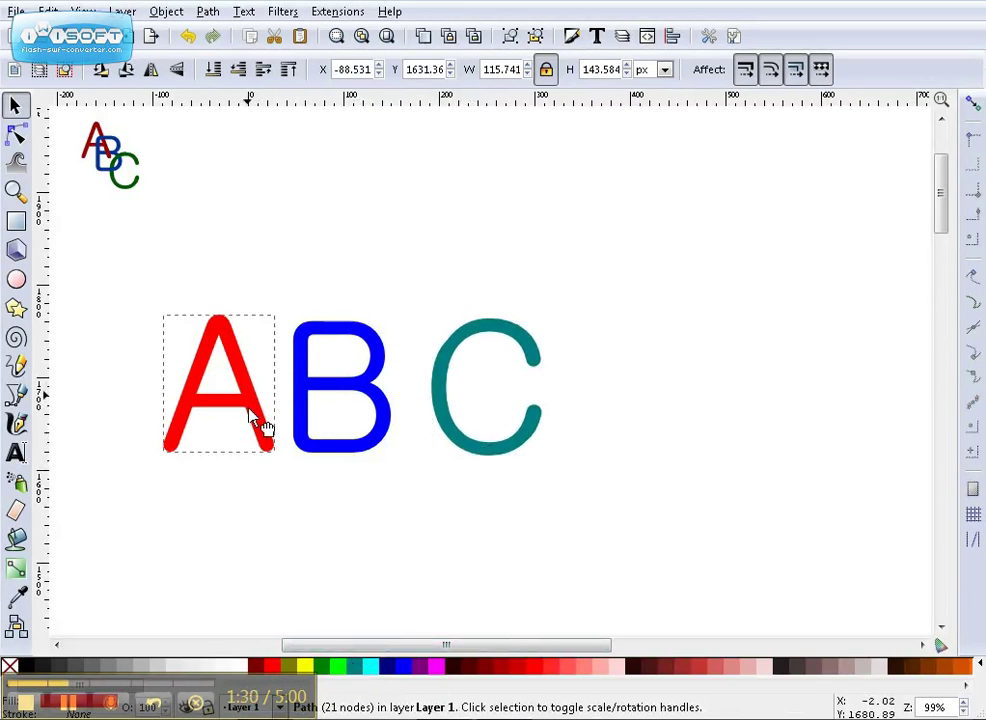
{"action": "left_click_drag", "start_coordinate": [258, 424], "coordinate": [271, 442]}
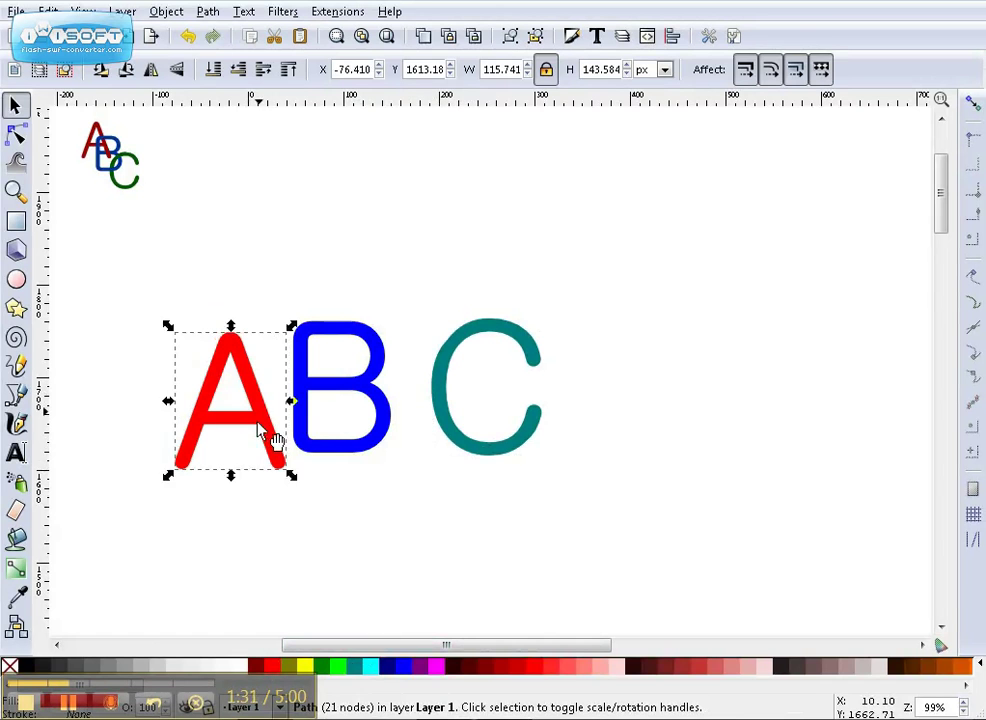
{"action": "left_click", "coordinate": [20, 194]}
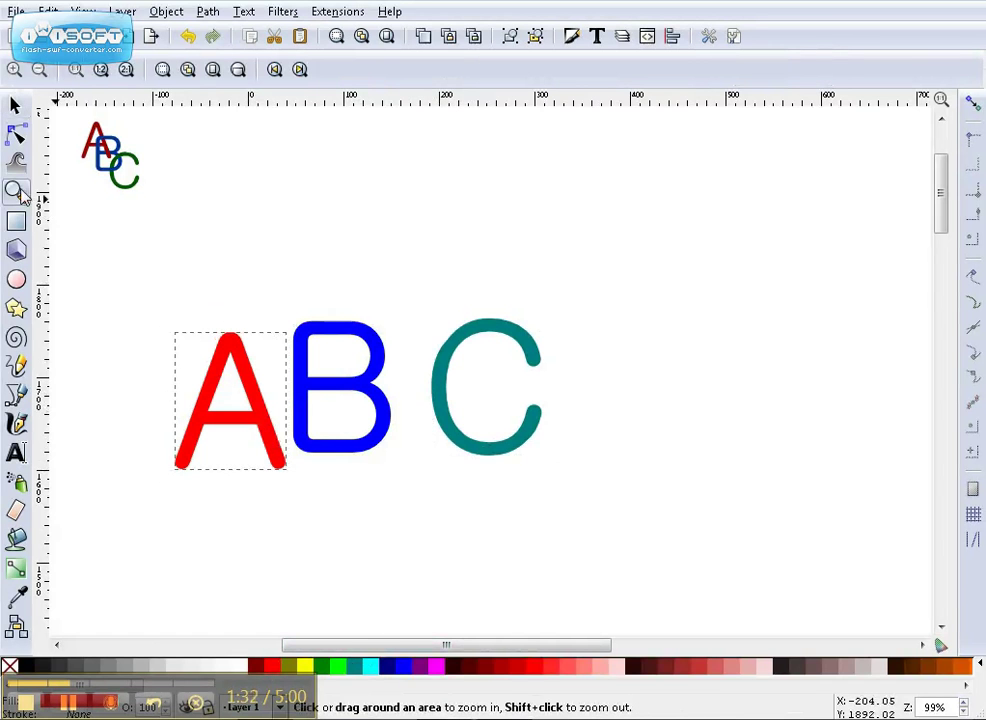
{"action": "left_click", "coordinate": [232, 403]}
{"action": "left_click", "coordinate": [232, 403]}
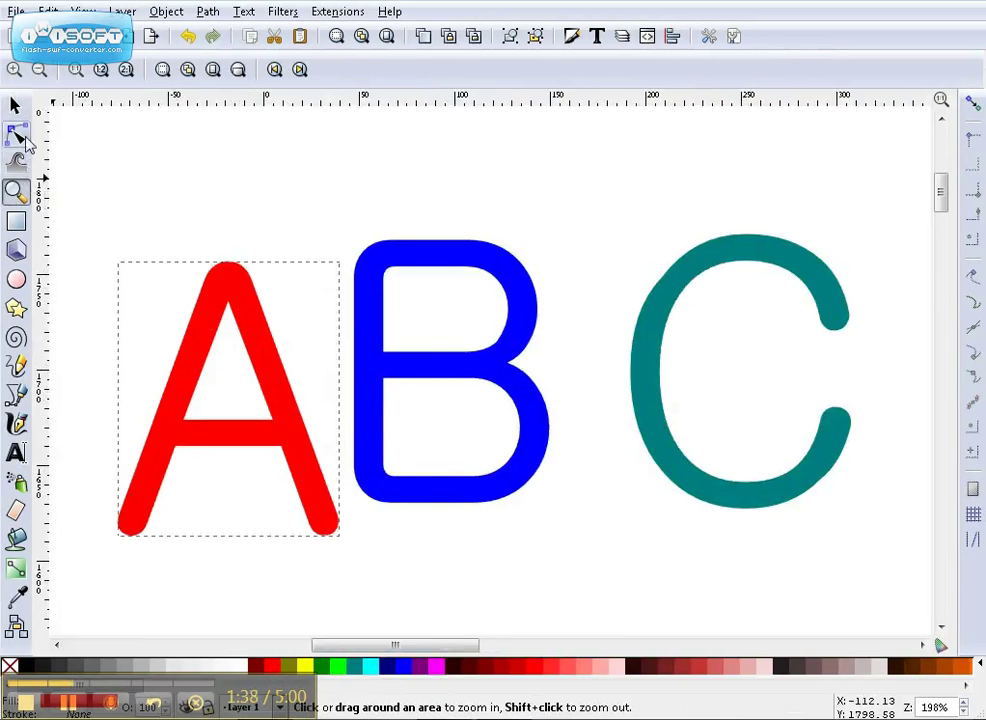
{"action": "left_click", "coordinate": [15, 105]}
{"action": "left_click_drag", "start_coordinate": [155, 442], "coordinate": [286, 320]}
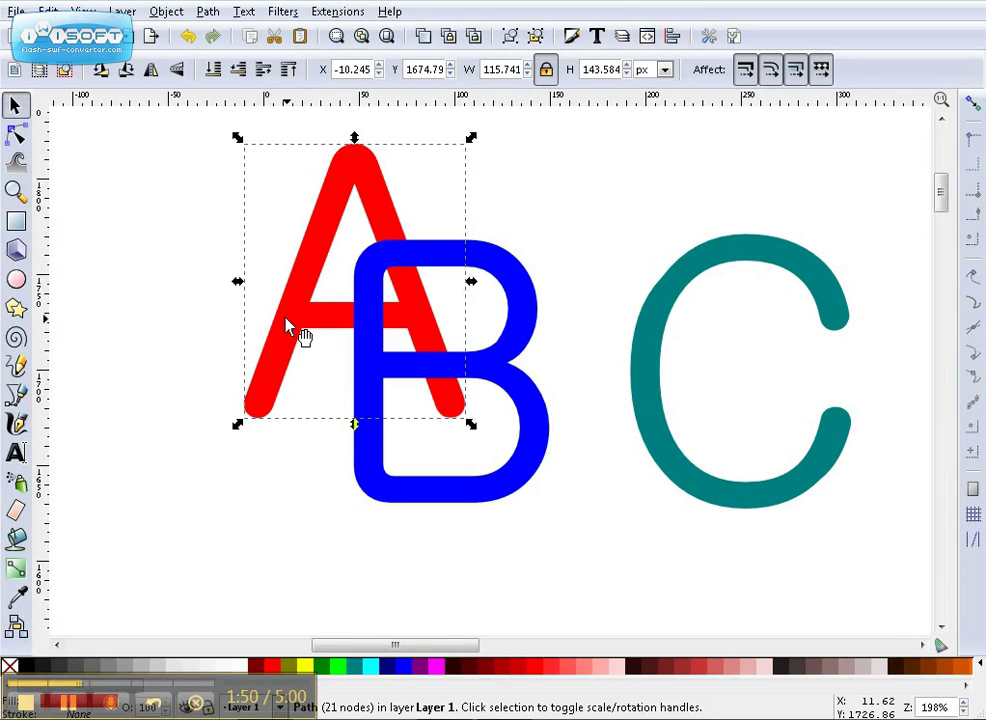
- Zoom out twice, from 198% to 99%, to show the whole drawing
{"action": "left_click", "coordinate": [15, 190]}
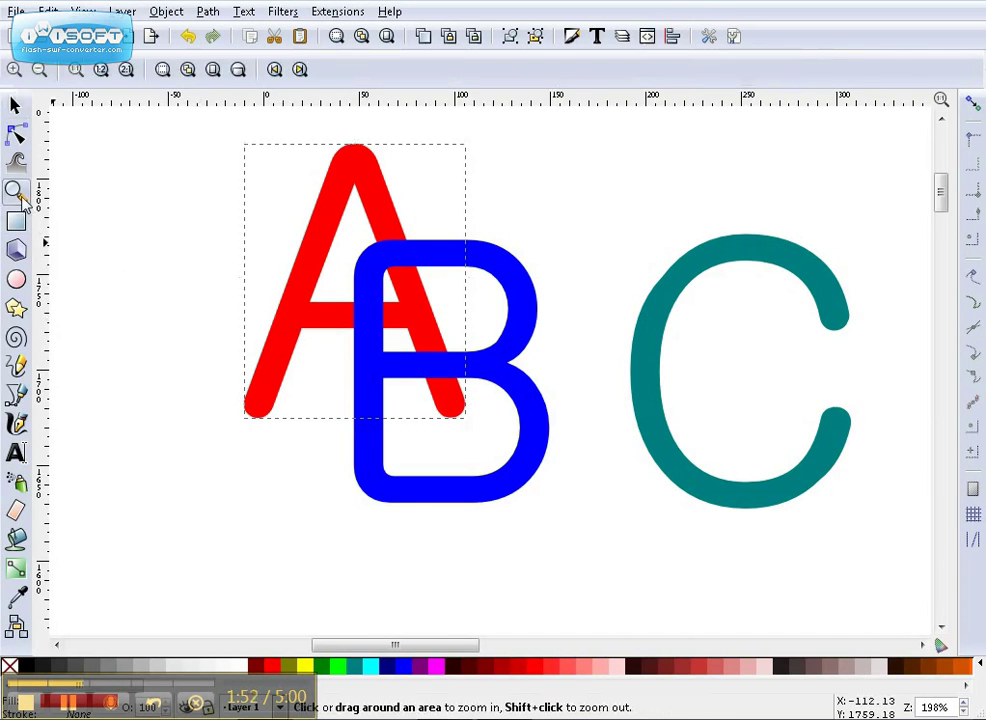
{"action": "left_click", "coordinate": [39, 70]}
{"action": "left_click", "coordinate": [39, 70]}
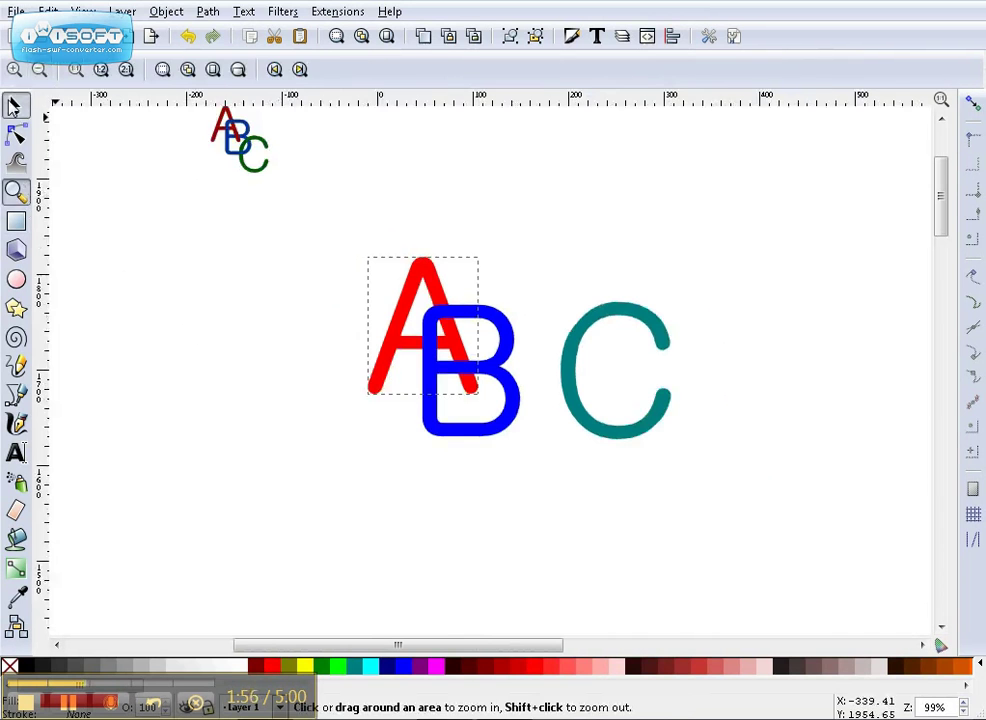
- Duplicate the red A and Ctrl-drag the copy horizontally to the right of the teal C
{"action": "left_click", "coordinate": [14, 105]}
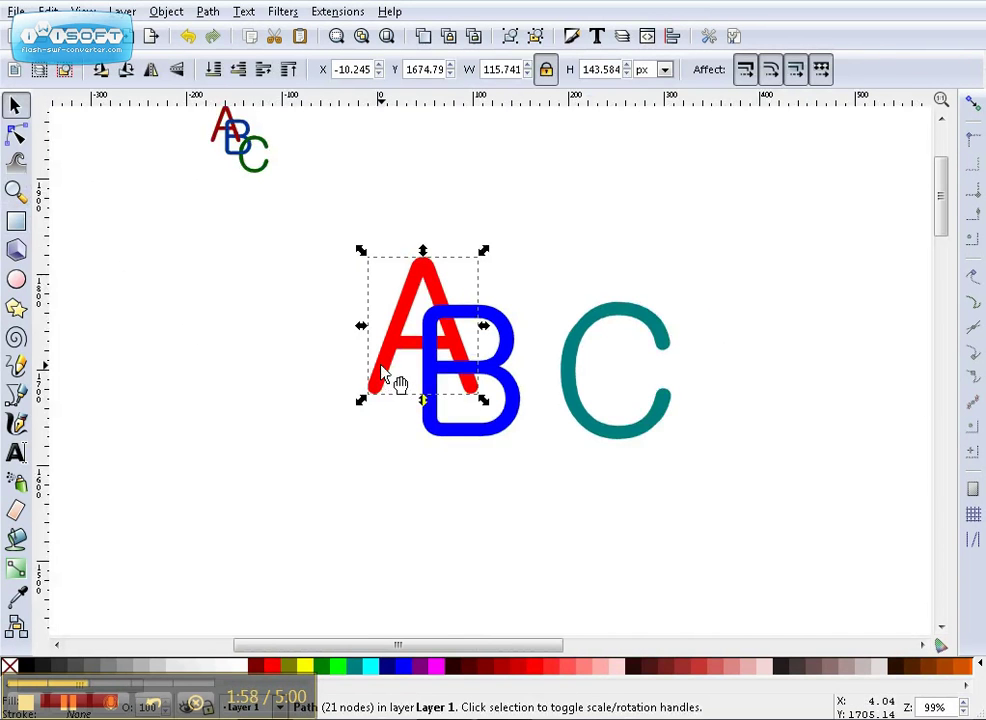
{"action": "left_click", "coordinate": [425, 40]}
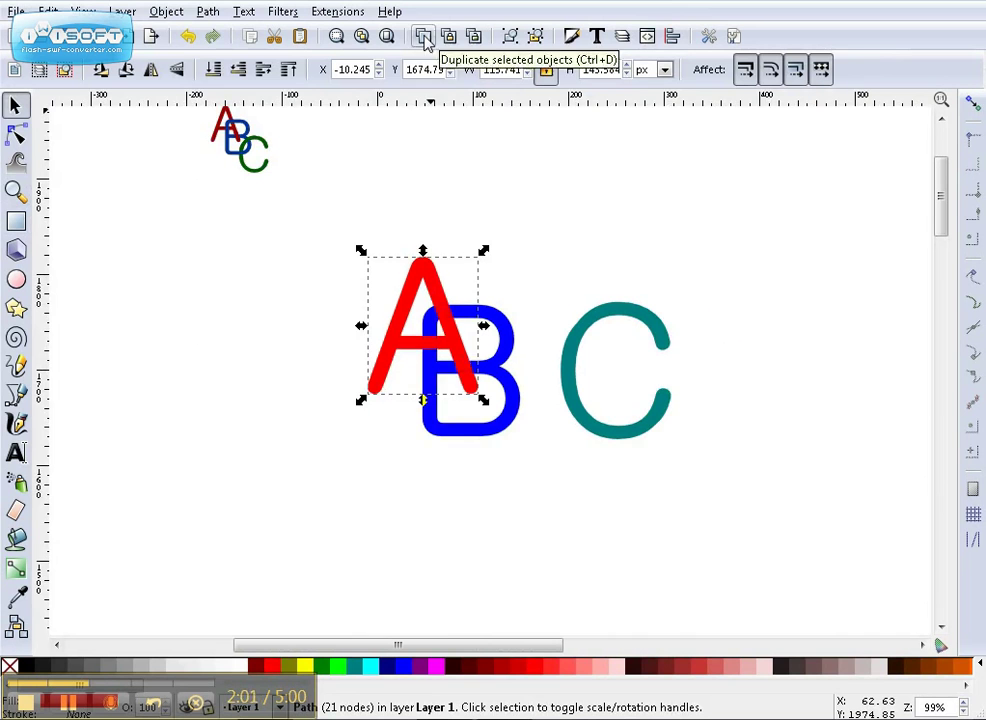
{"action": "right_click", "coordinate": [233, 317]}
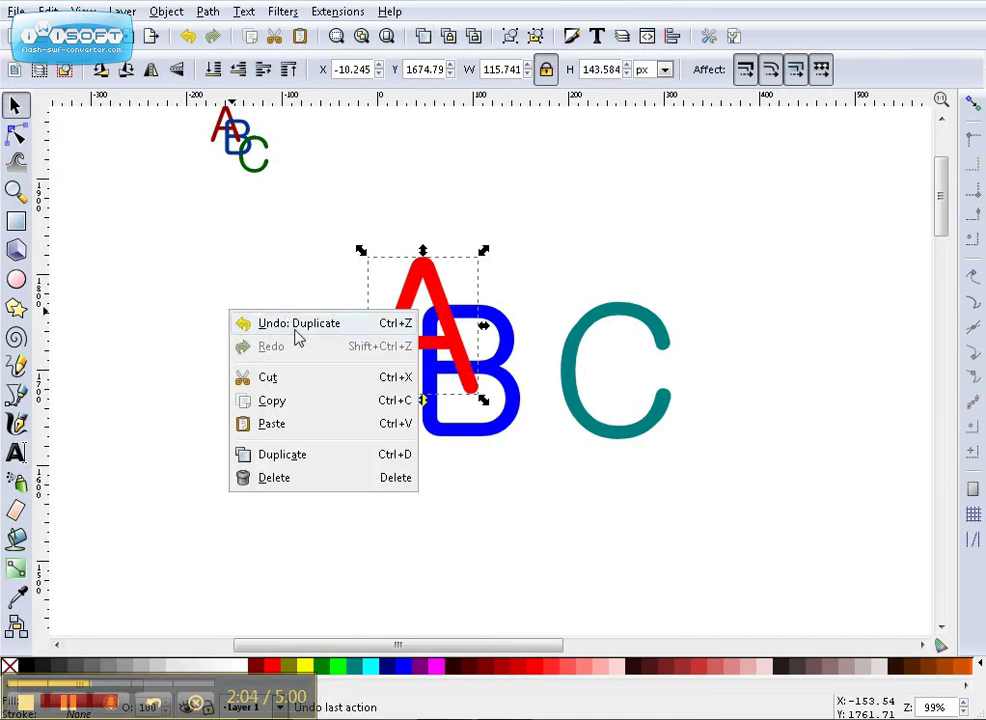
{"action": "left_click", "coordinate": [437, 305]}
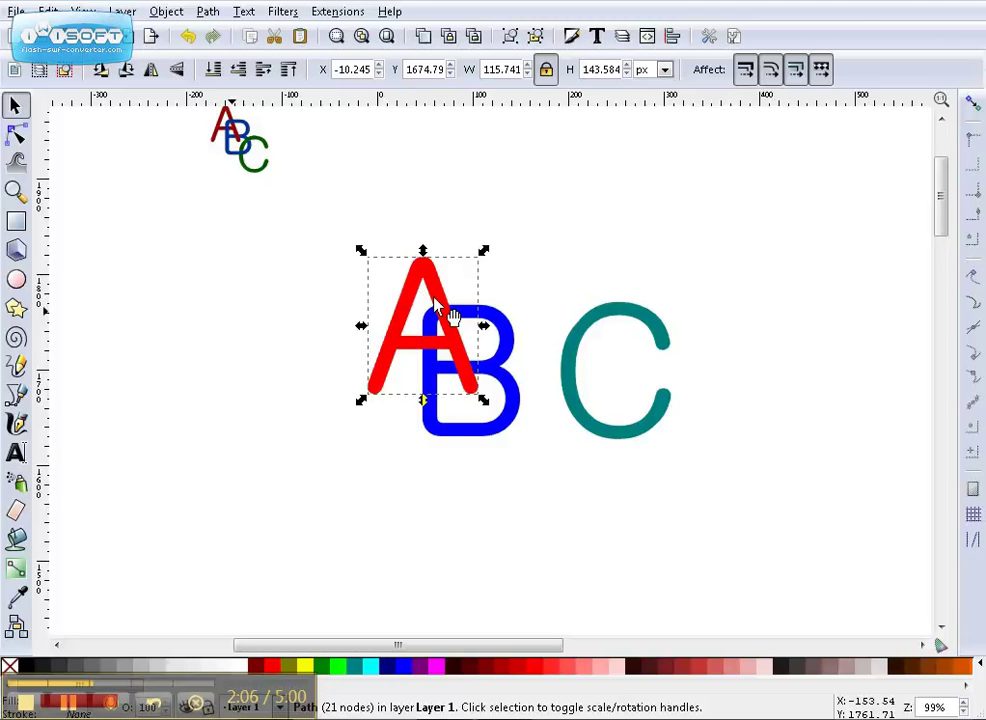
{"action": "right_click", "coordinate": [435, 299]}
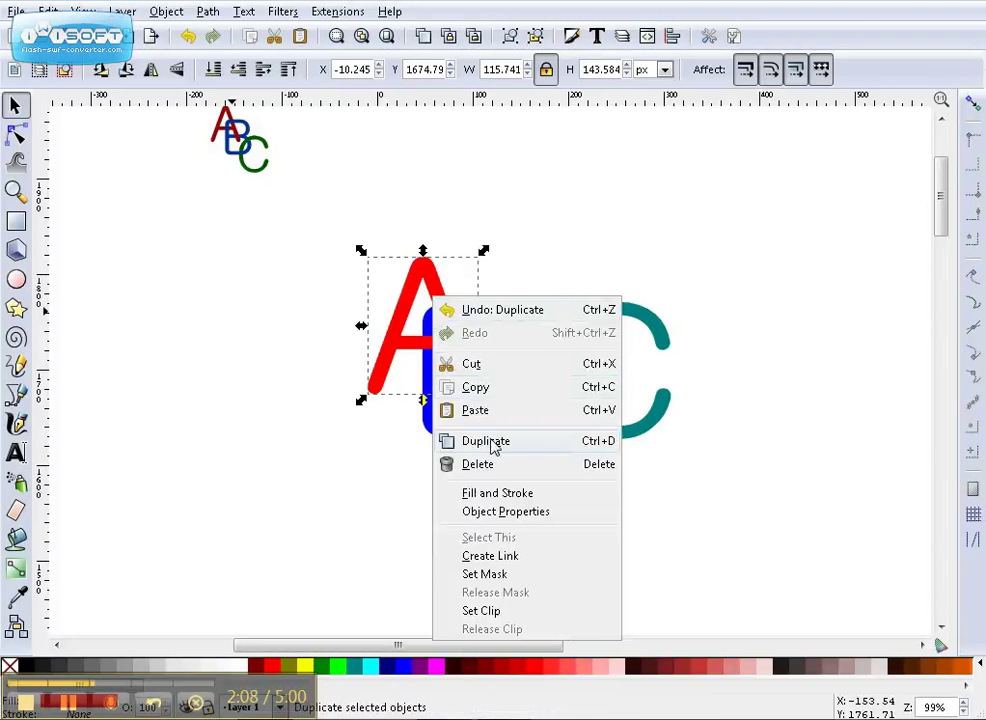
{"action": "left_click", "coordinate": [280, 383]}
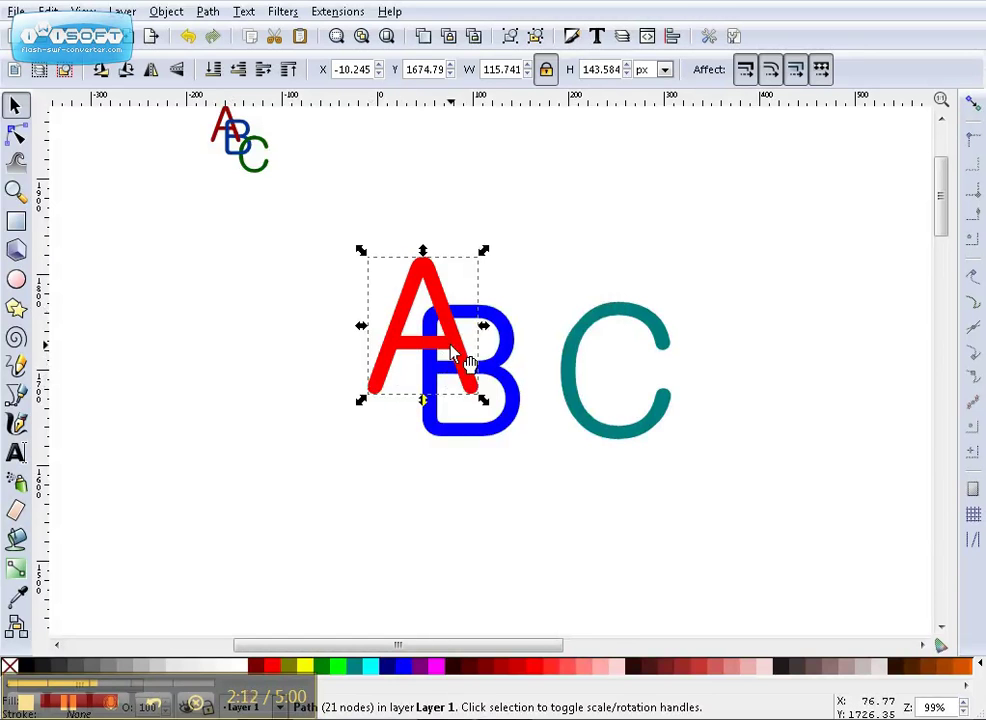
{"action": "key", "text": "ctrl"}
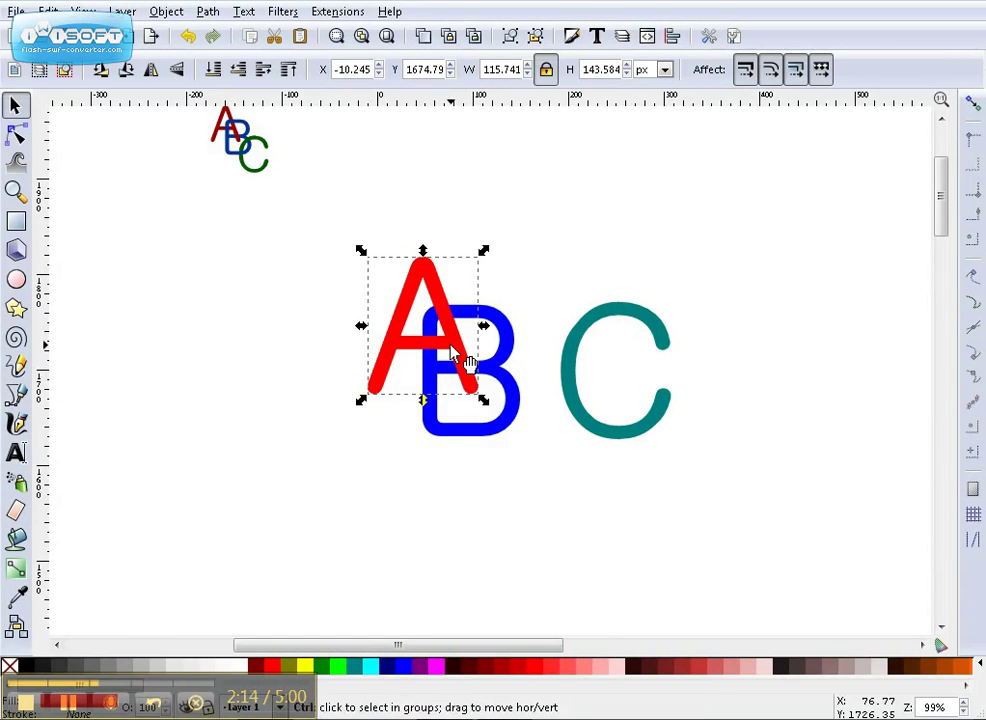
{"action": "left_click_drag", "start_coordinate": [458, 348], "coordinate": [807, 400]}
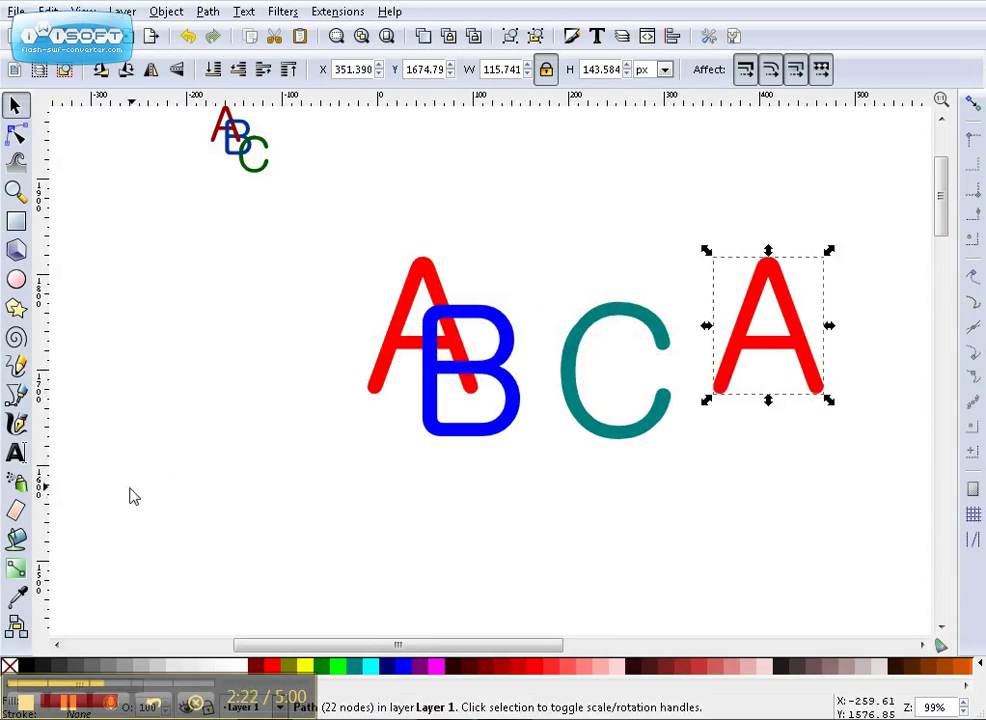
- Draw a closed four-node 68.680 × 74.741 px outline around the copied A's lower right leg
{"action": "left_click", "coordinate": [16, 395]}
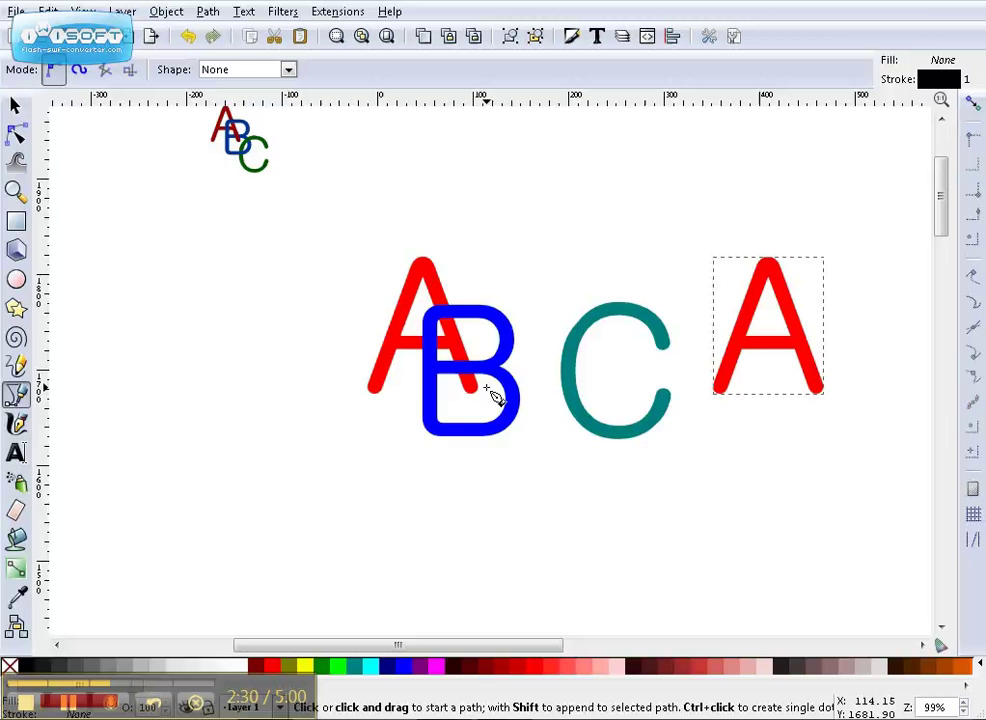
{"action": "left_click", "coordinate": [786, 357]}
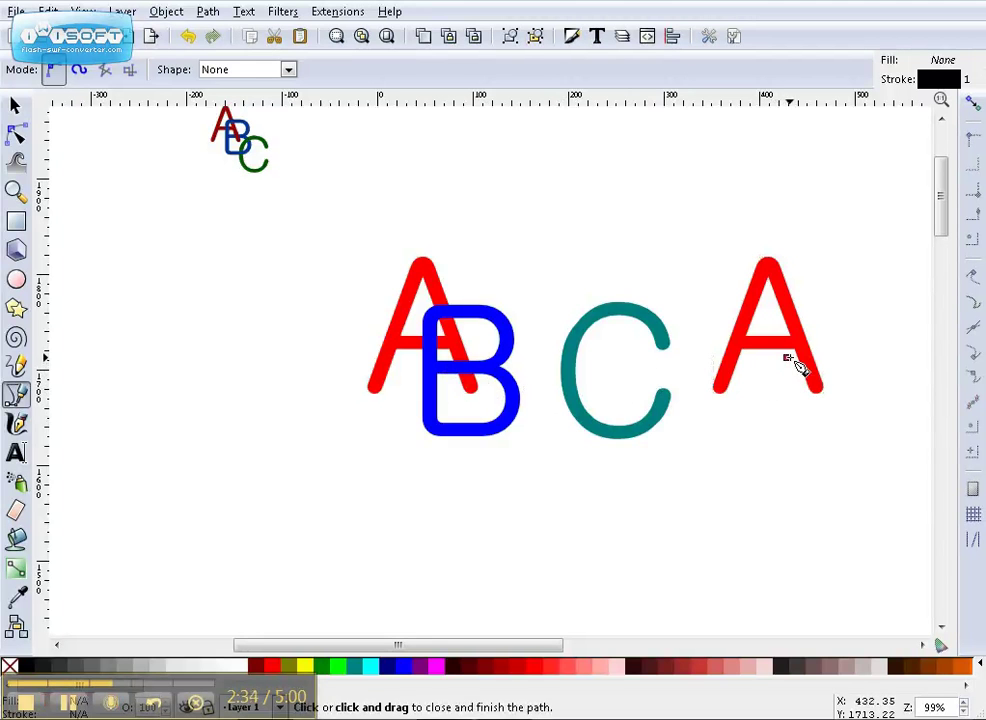
{"action": "left_click", "coordinate": [828, 348]}
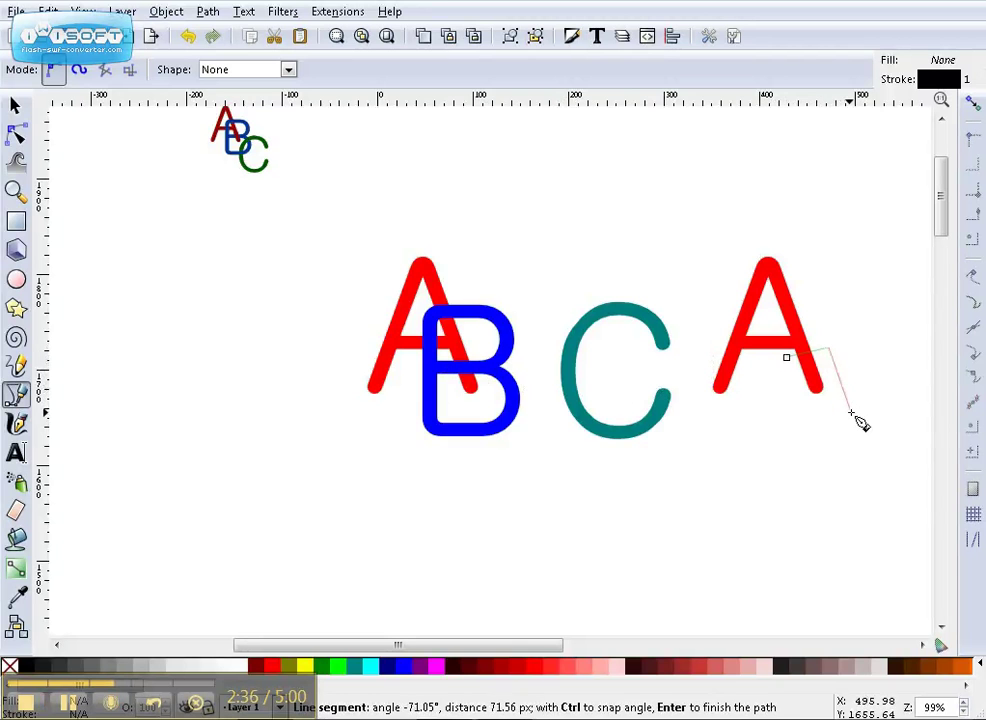
{"action": "left_click", "coordinate": [853, 413]}
{"action": "left_click", "coordinate": [803, 418]}
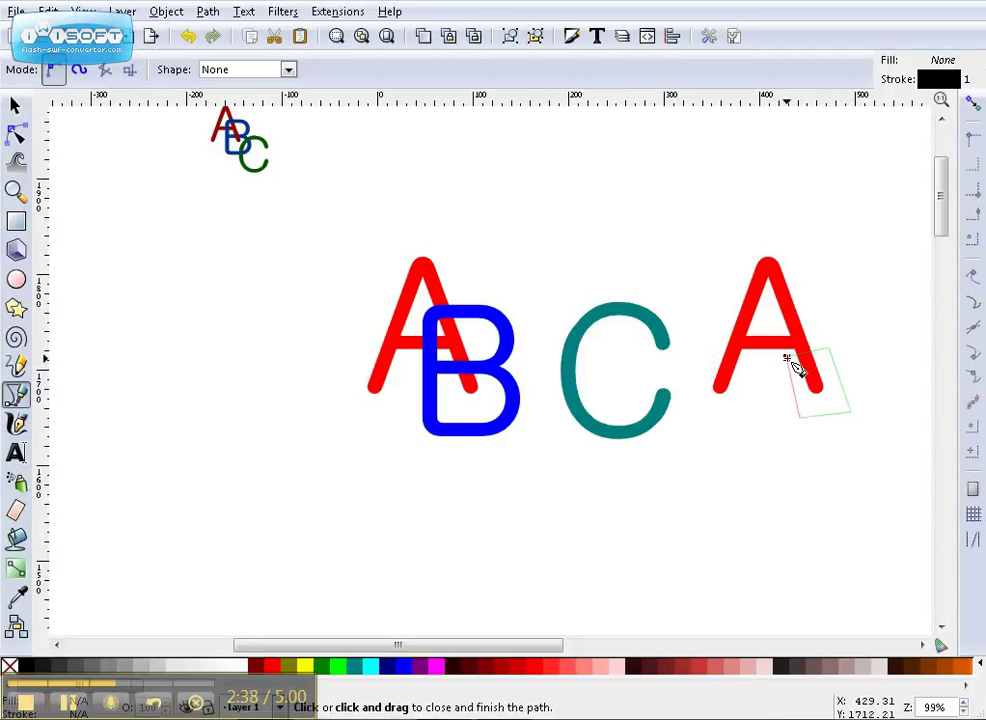
{"action": "left_click", "coordinate": [786, 357]}
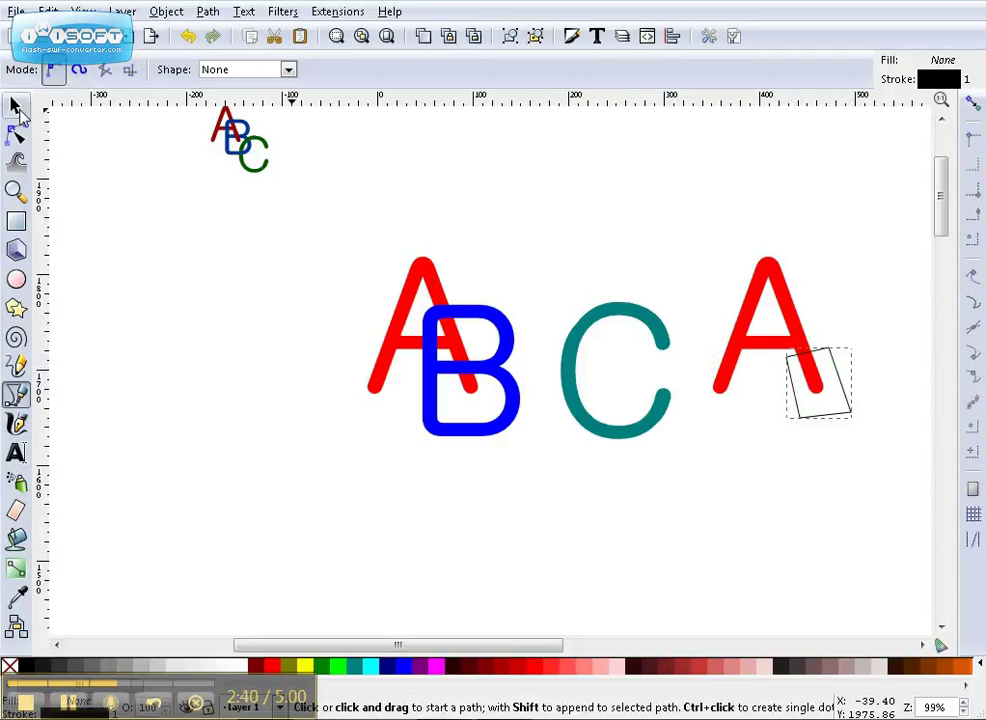
{"action": "left_click", "coordinate": [15, 104]}
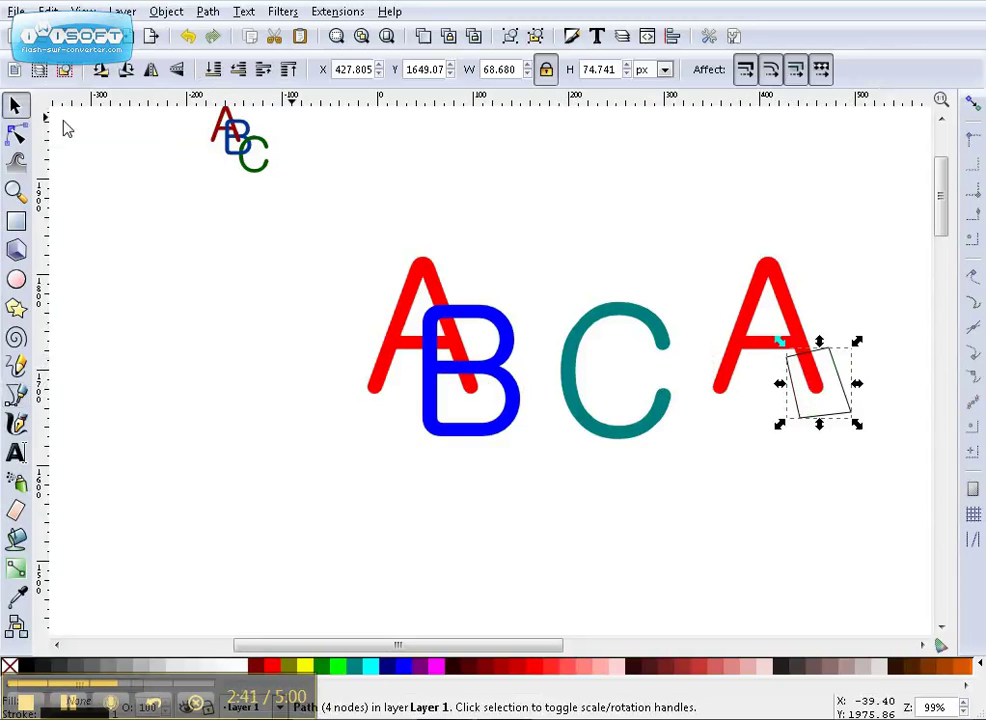
- Intersect the copied A with the outline, then Ctrl-drag the red leg piece left onto the B
{"action": "left_click", "coordinate": [770, 295], "text": "shift"}
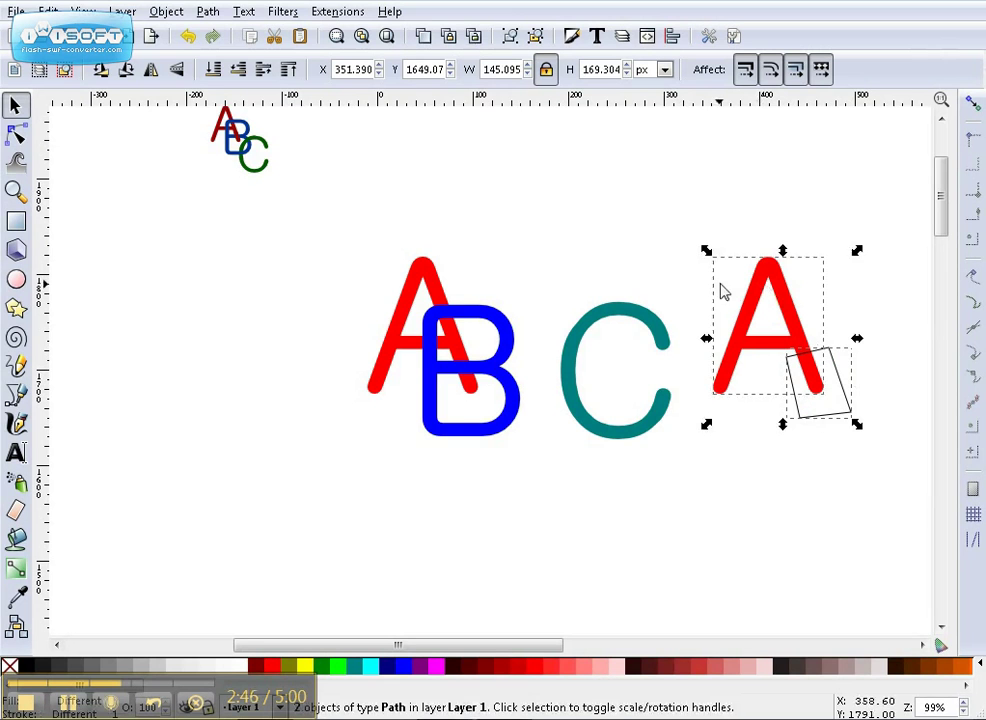
{"action": "left_click", "coordinate": [209, 14]}
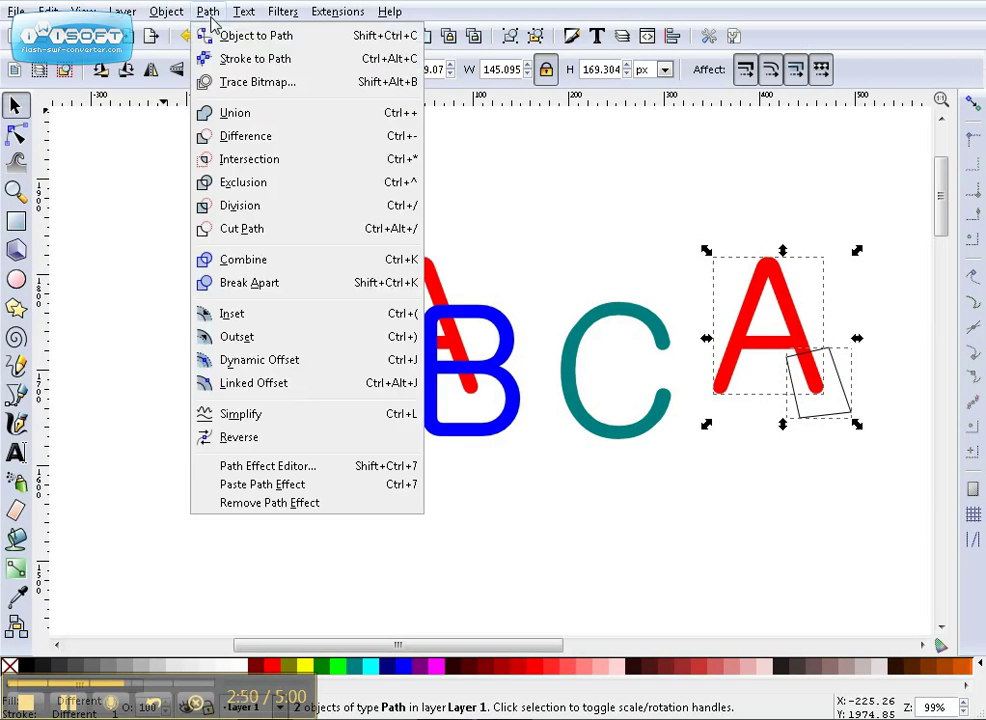
{"action": "left_click", "coordinate": [355, 166]}
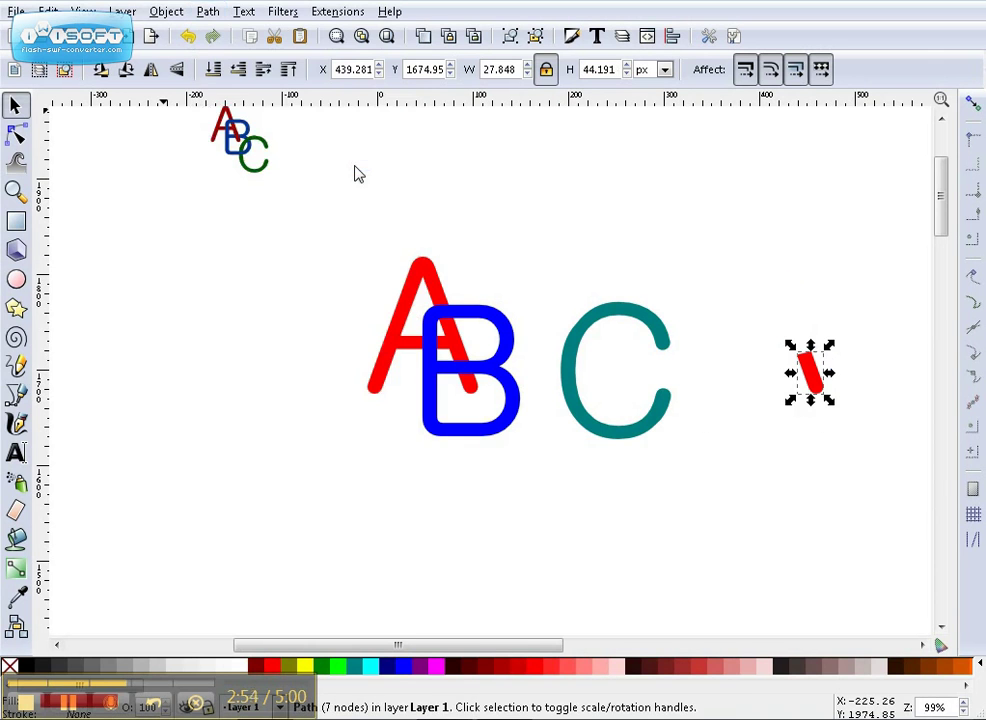
{"action": "key", "text": "ctrl"}
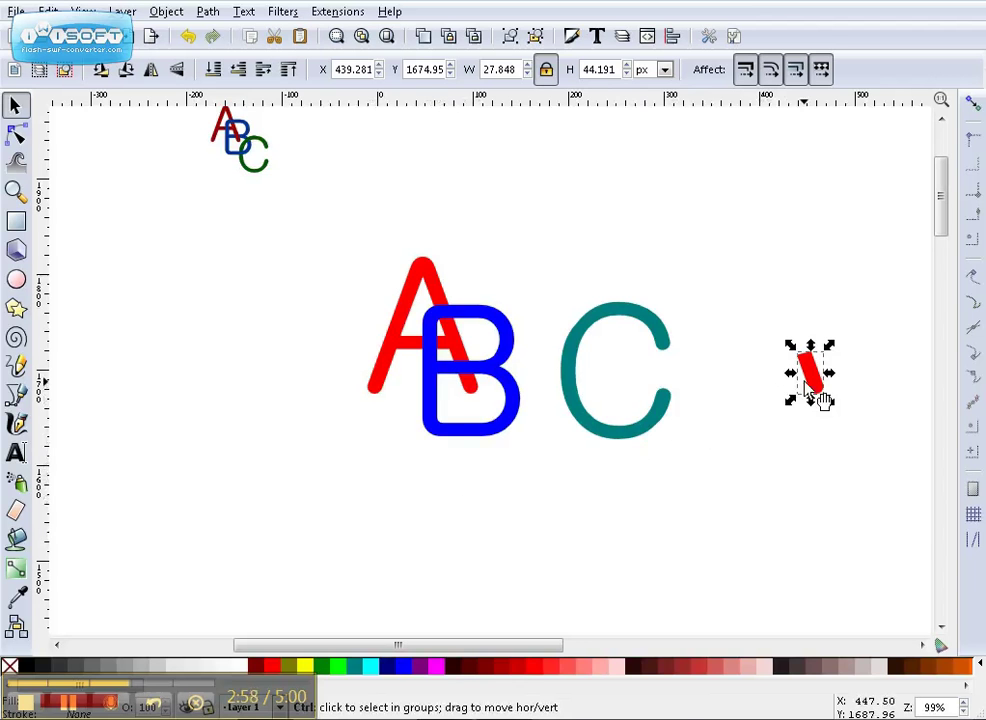
{"action": "left_click_drag", "start_coordinate": [814, 388], "coordinate": [465, 388]}
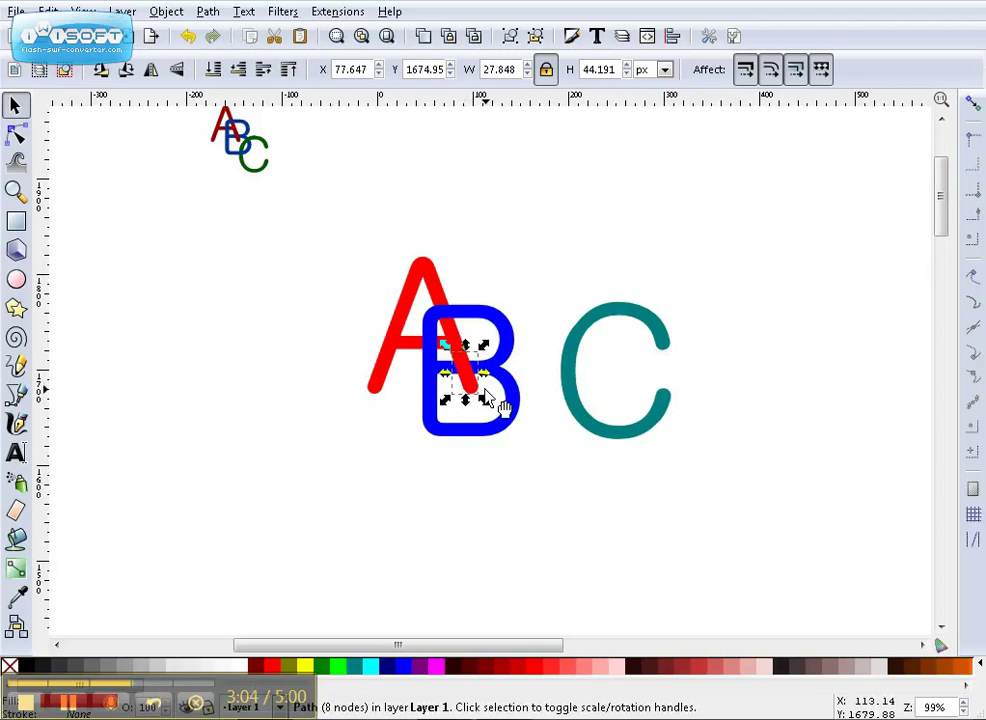
- Deselect, zoom in to inspect the interlocked A and B, then zoom back out
{"action": "left_click", "coordinate": [724, 440]}
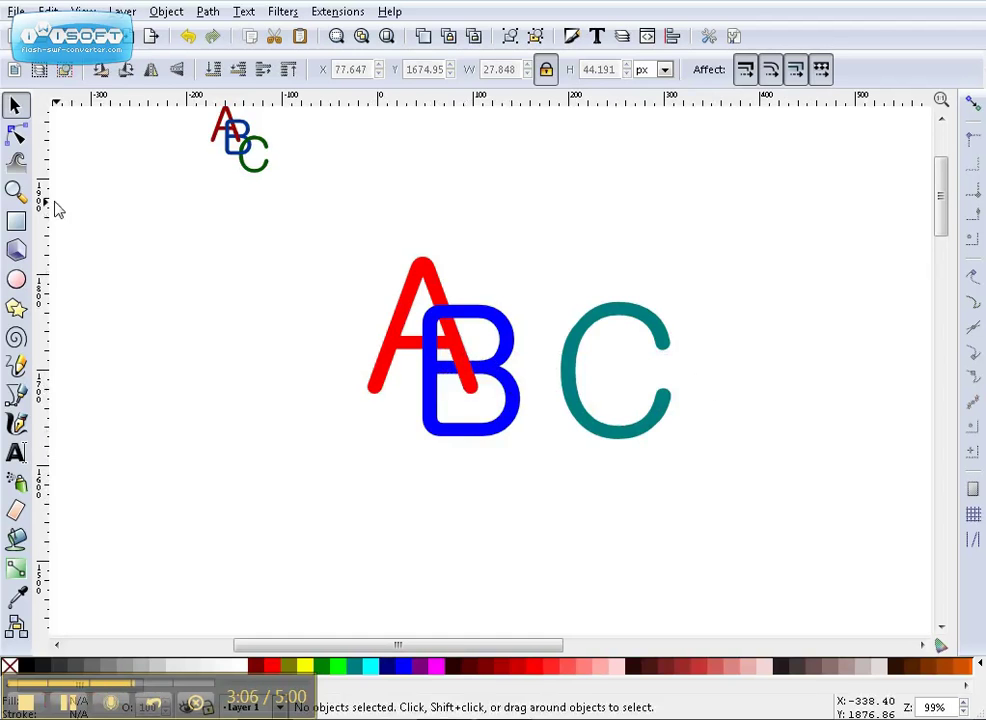
{"action": "left_click", "coordinate": [15, 190]}
{"action": "left_click", "coordinate": [416, 366]}
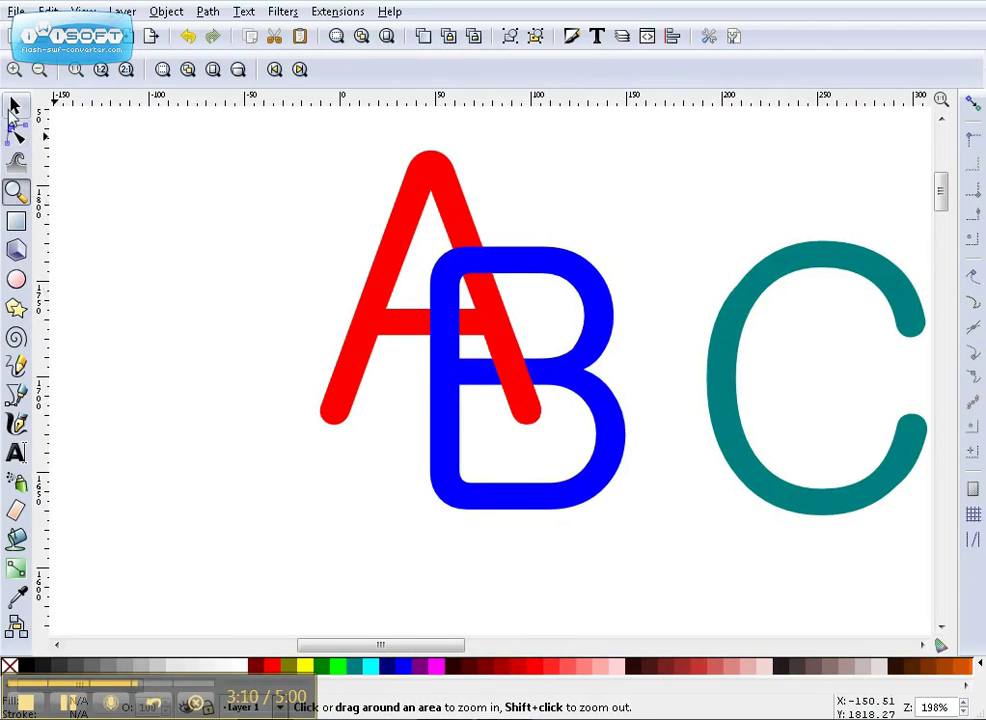
{"action": "left_click", "coordinate": [14, 106]}
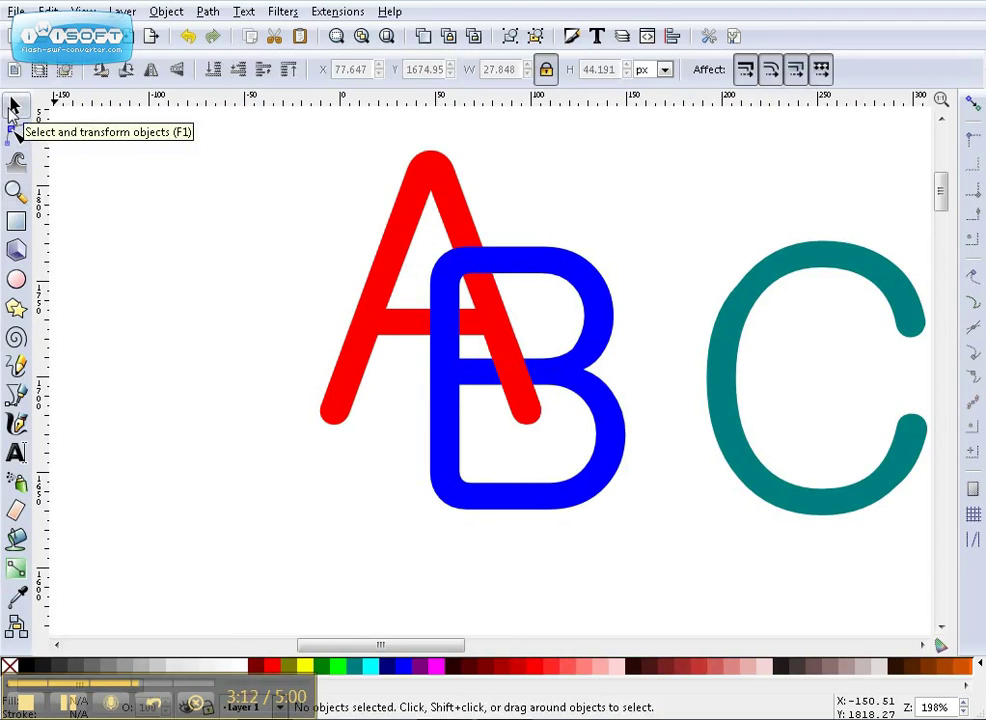
{"action": "left_click", "coordinate": [15, 190]}
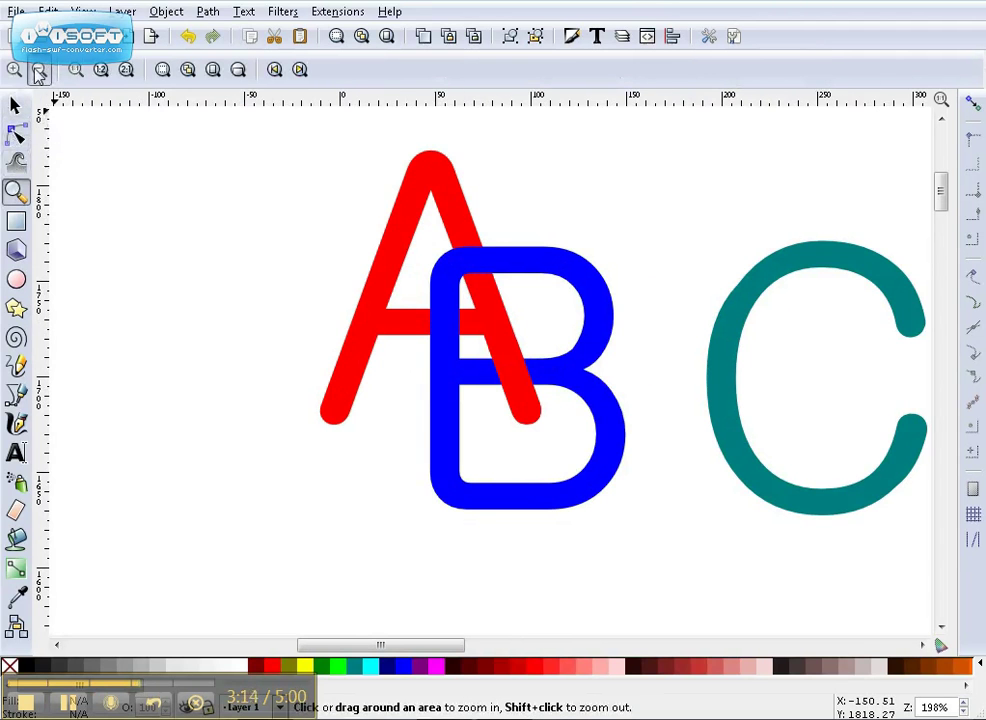
{"action": "left_click", "coordinate": [38, 72]}
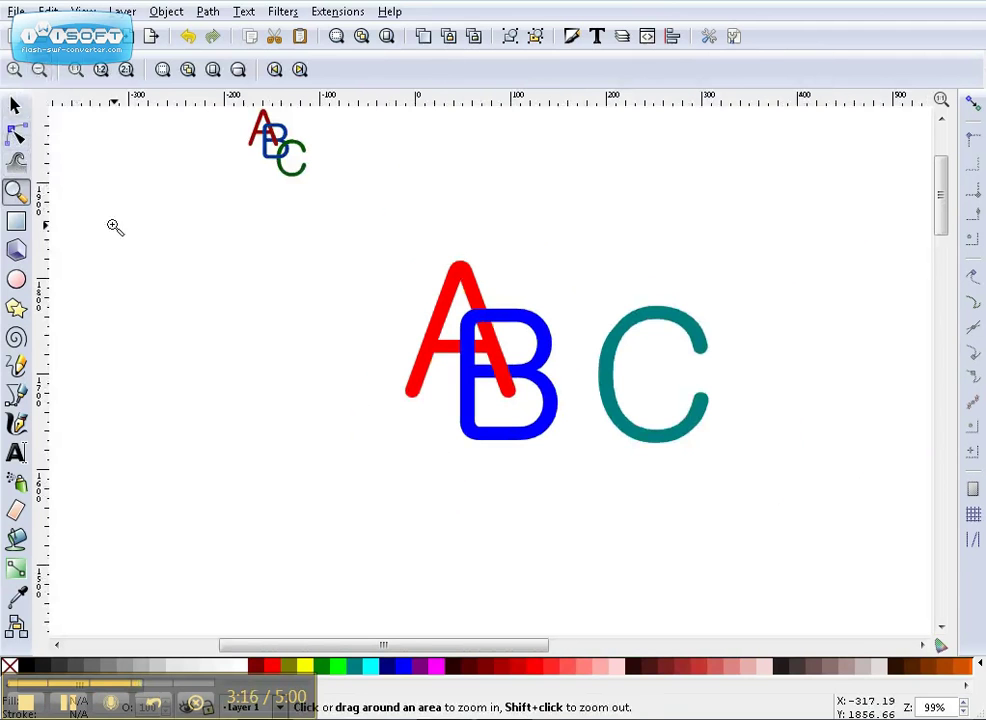
{"action": "left_click", "coordinate": [15, 107]}
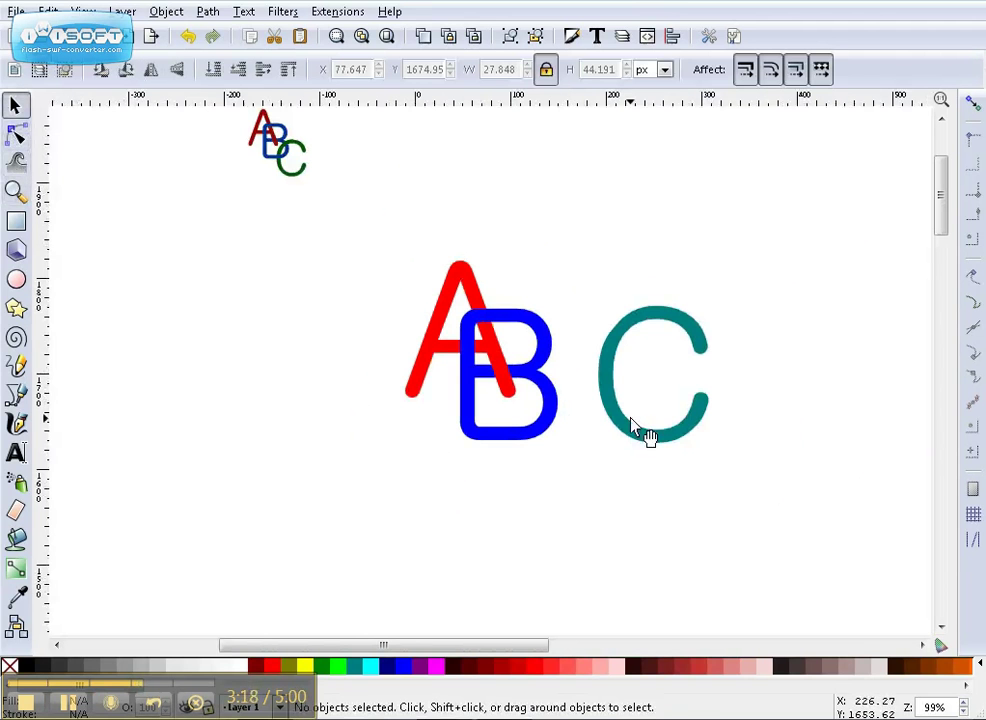
- Drag the teal C onto the B's lower right and add a horizontal guide from the top ruler
{"action": "left_click_drag", "start_coordinate": [655, 440], "coordinate": [574, 503]}
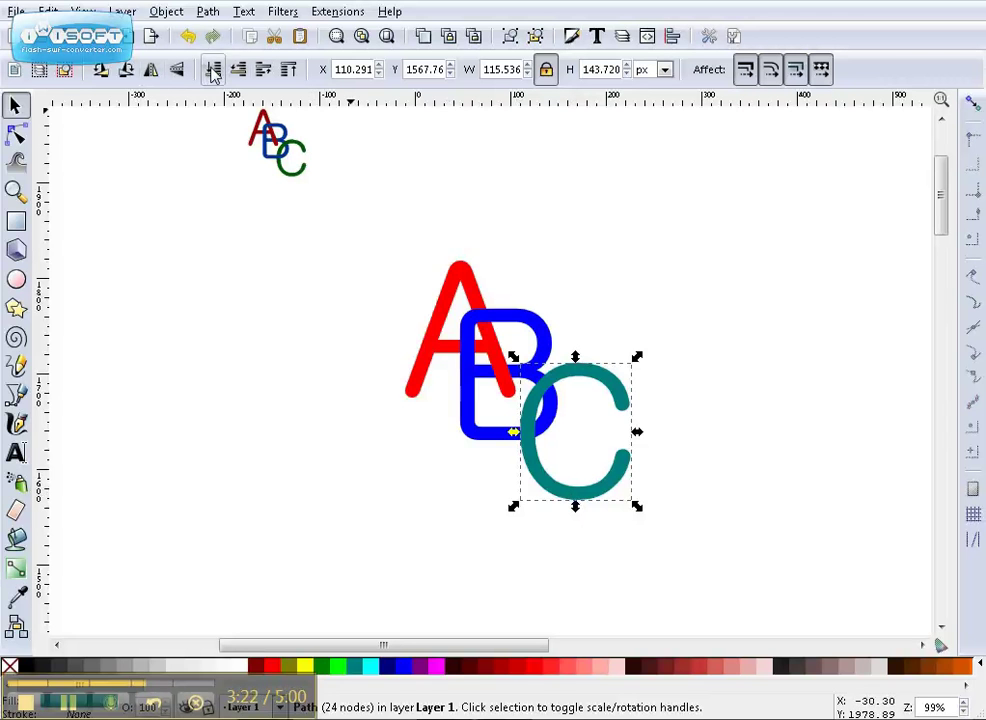
{"action": "left_click_drag", "start_coordinate": [568, 495], "coordinate": [557, 515]}
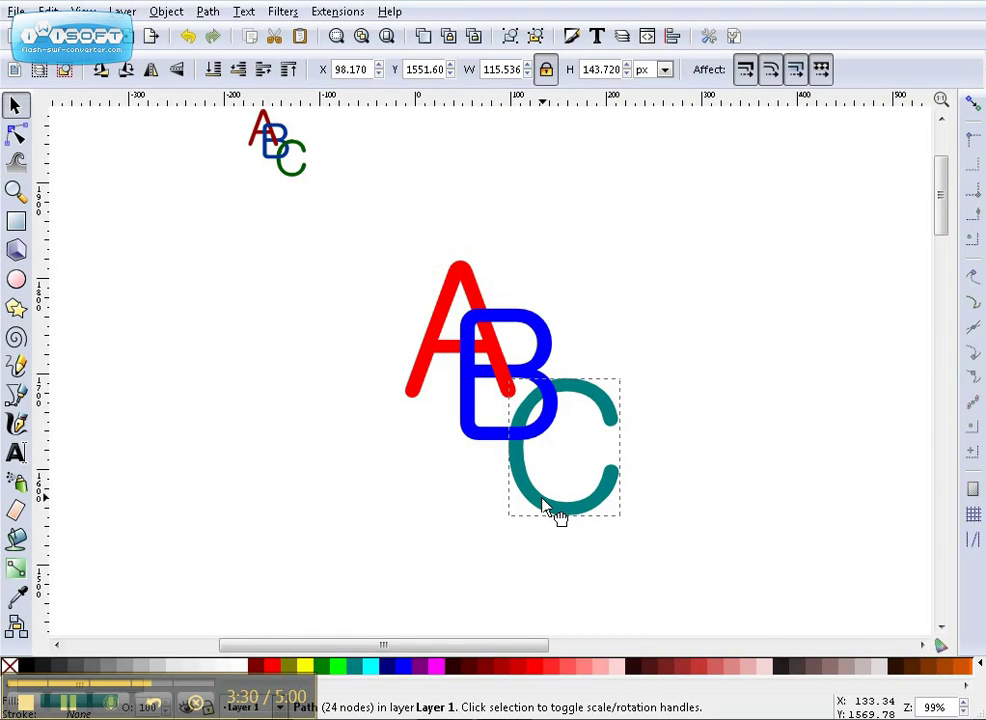
{"action": "left_click_drag", "start_coordinate": [557, 515], "coordinate": [557, 515]}
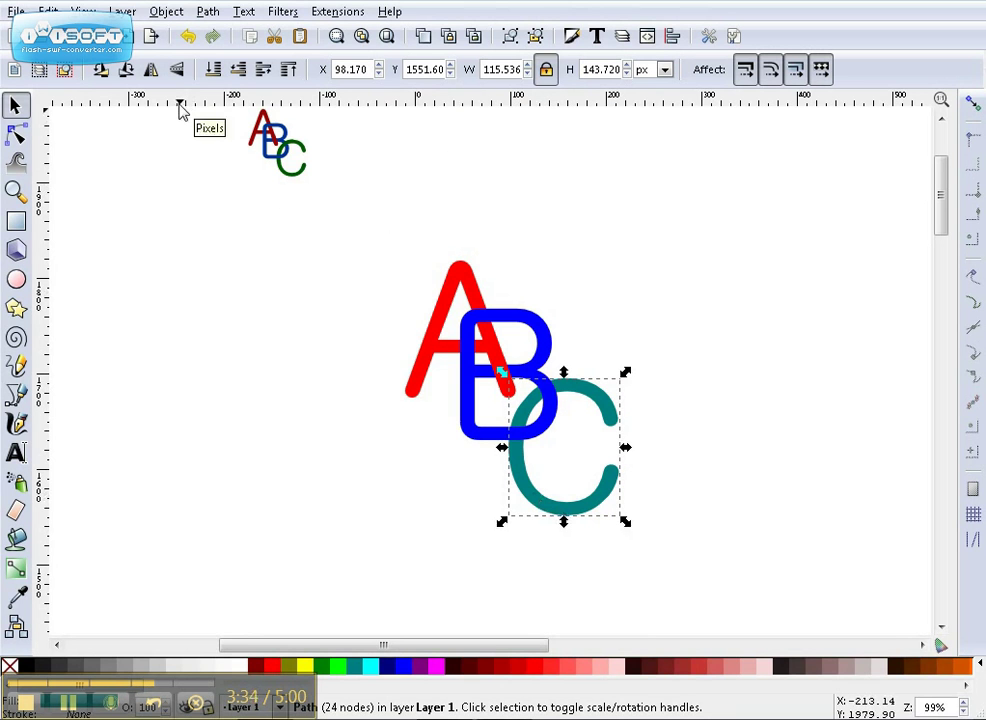
{"action": "left_click_drag", "start_coordinate": [180, 104], "coordinate": [201, 415]}
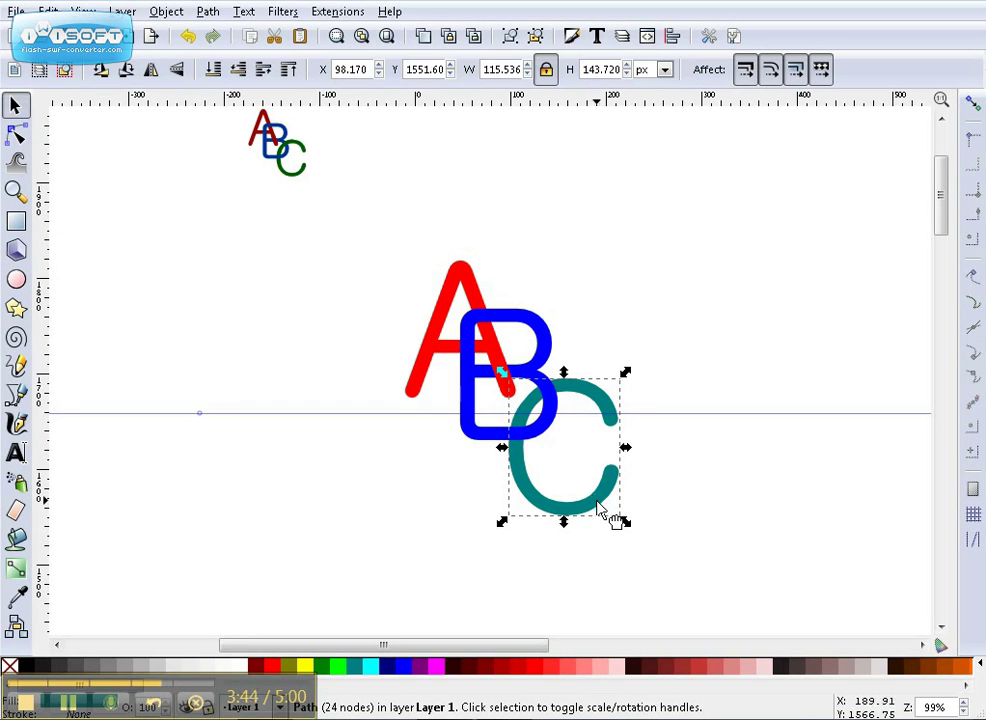
{"action": "left_click_drag", "start_coordinate": [597, 510], "coordinate": [600, 513]}
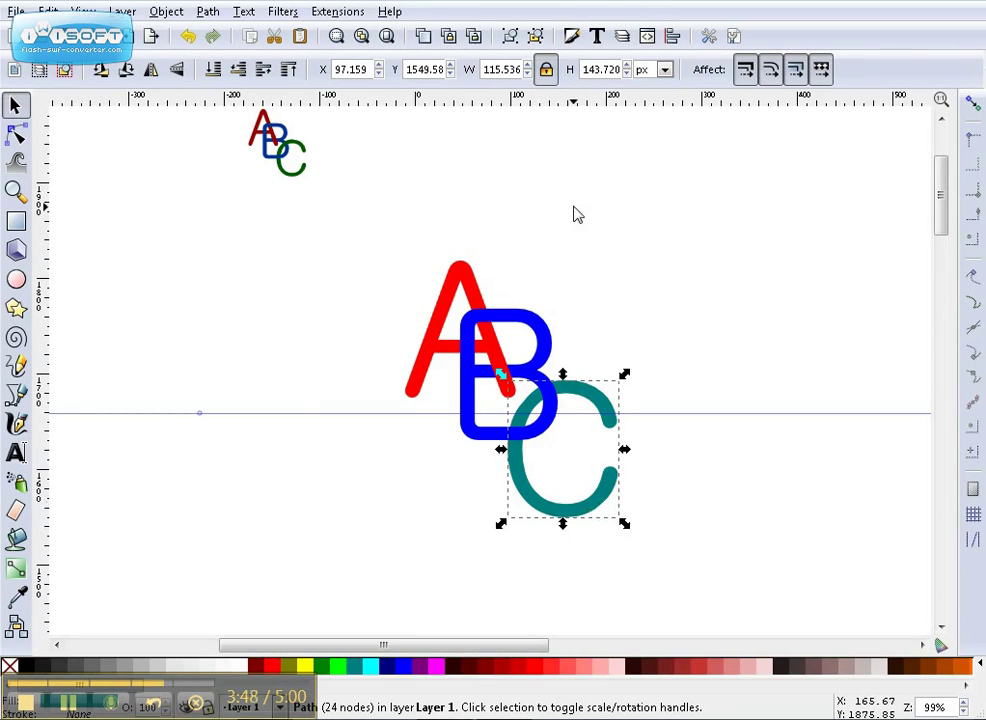
- Bring the teal C in front of the B, duplicate it and move the copy right
{"action": "left_click", "coordinate": [424, 37]}
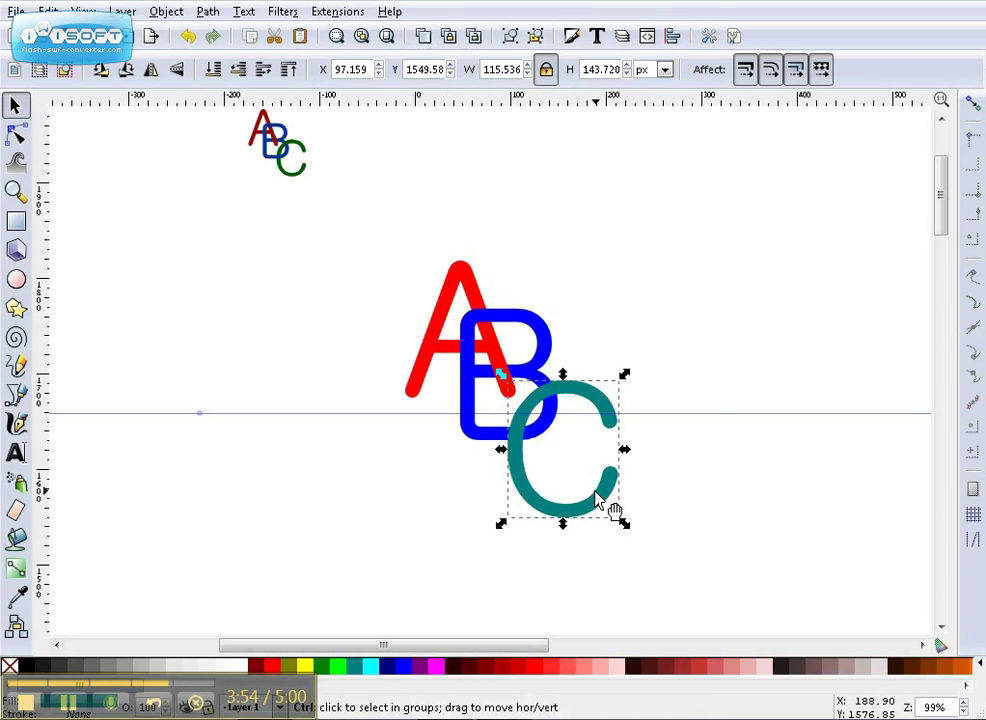
{"action": "key", "text": "ctrl+d"}
{"action": "left_click_drag", "start_coordinate": [598, 500], "coordinate": [754, 504]}
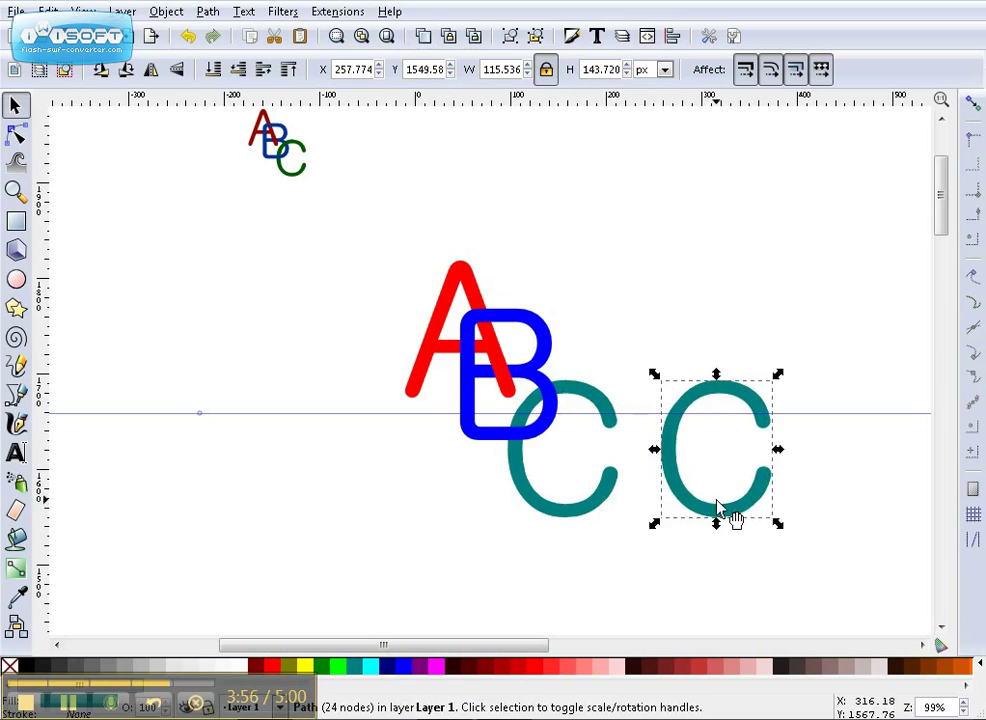
- Draw a closed four-point straight-line outline covering the upper half of the C copy
{"action": "left_click", "coordinate": [16, 394]}
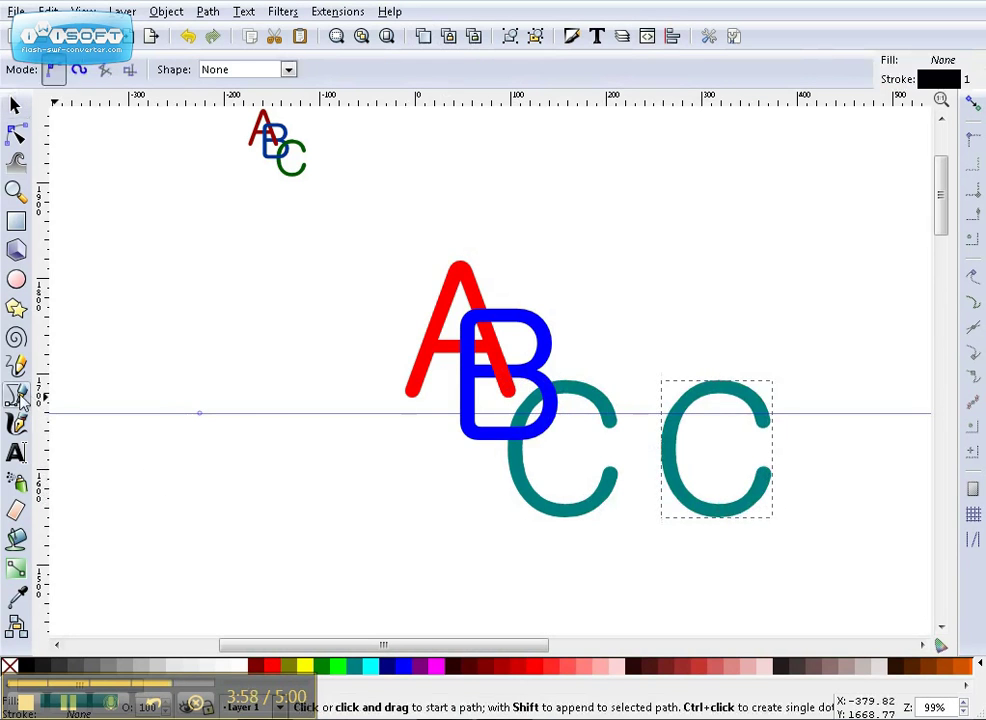
{"action": "left_click", "coordinate": [658, 414]}
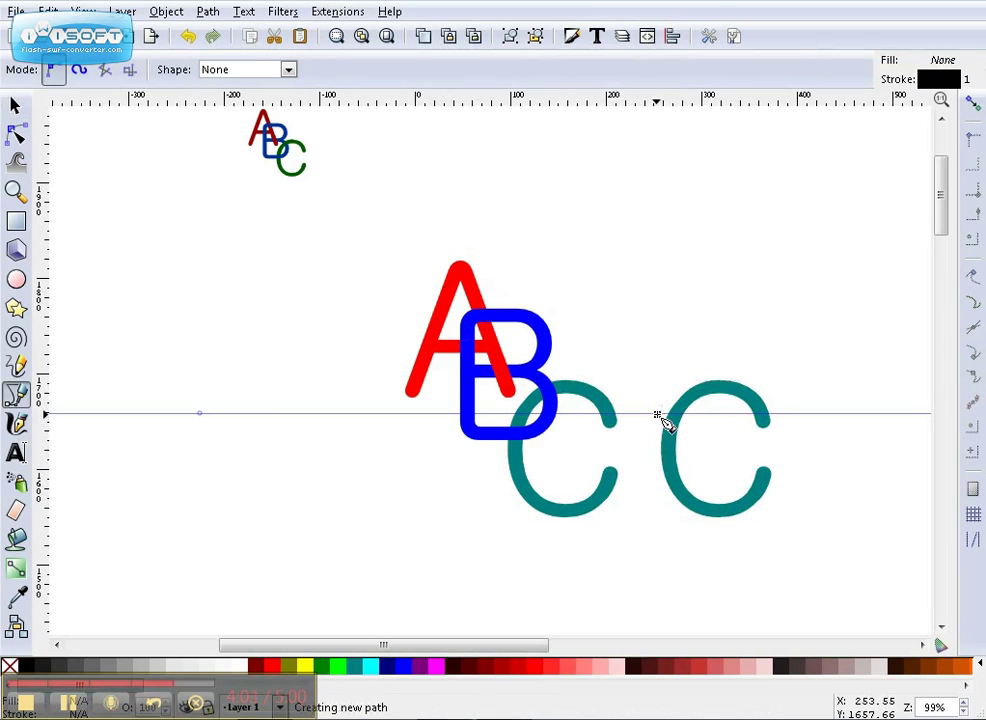
{"action": "key", "text": "Escape"}
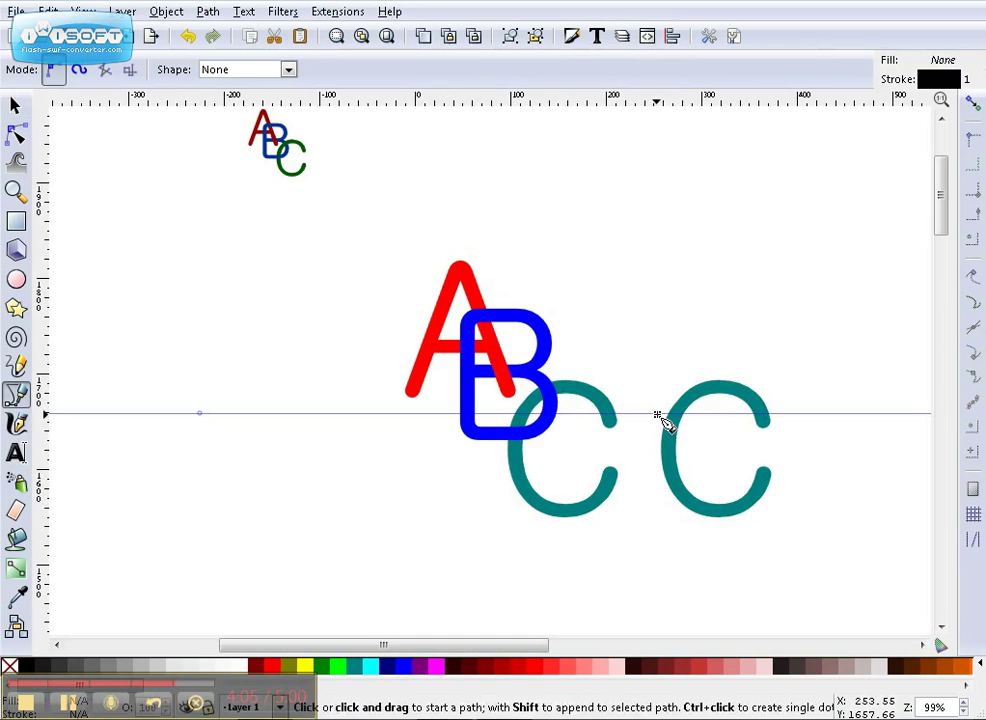
{"action": "left_click", "coordinate": [658, 414]}
{"action": "left_click", "coordinate": [797, 440]}
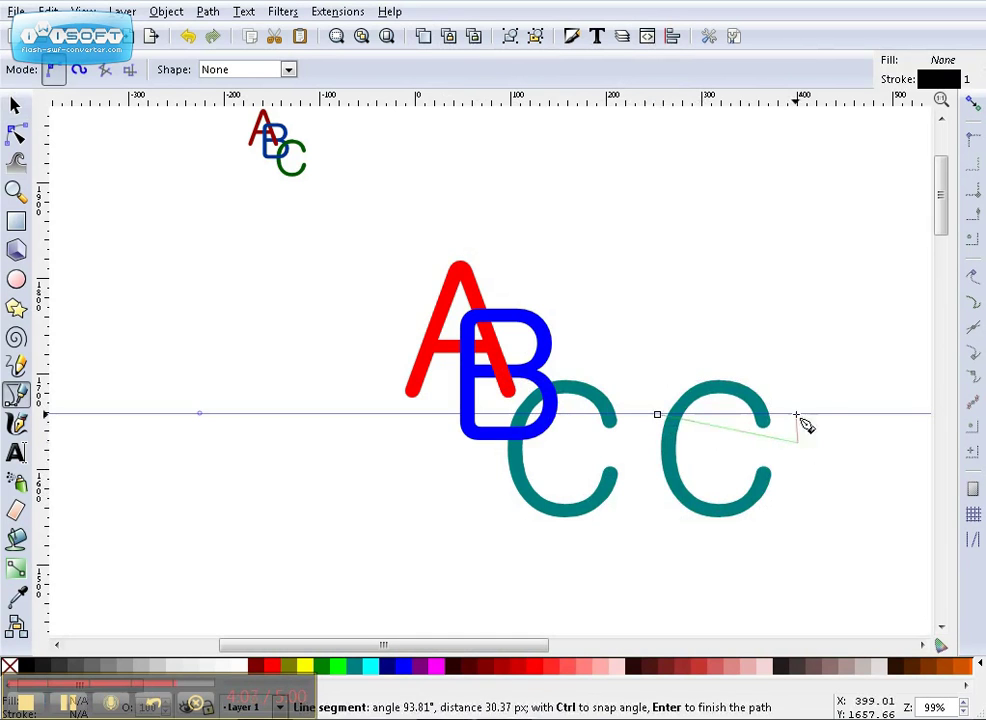
{"action": "left_click", "coordinate": [785, 327]}
{"action": "left_click", "coordinate": [658, 341]}
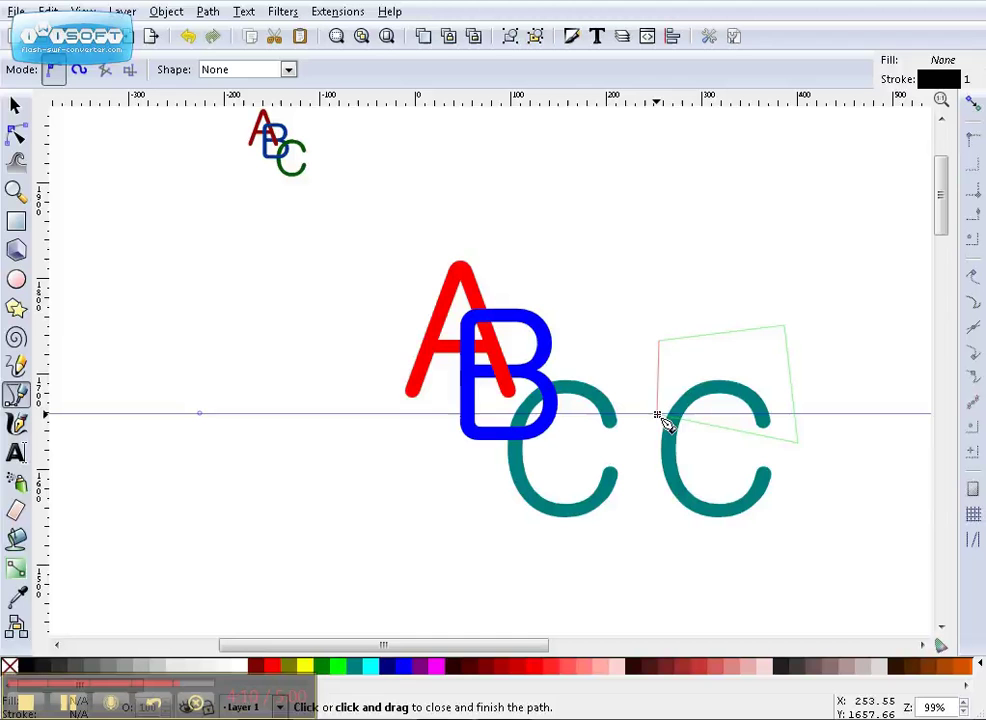
{"action": "left_click", "coordinate": [658, 414]}
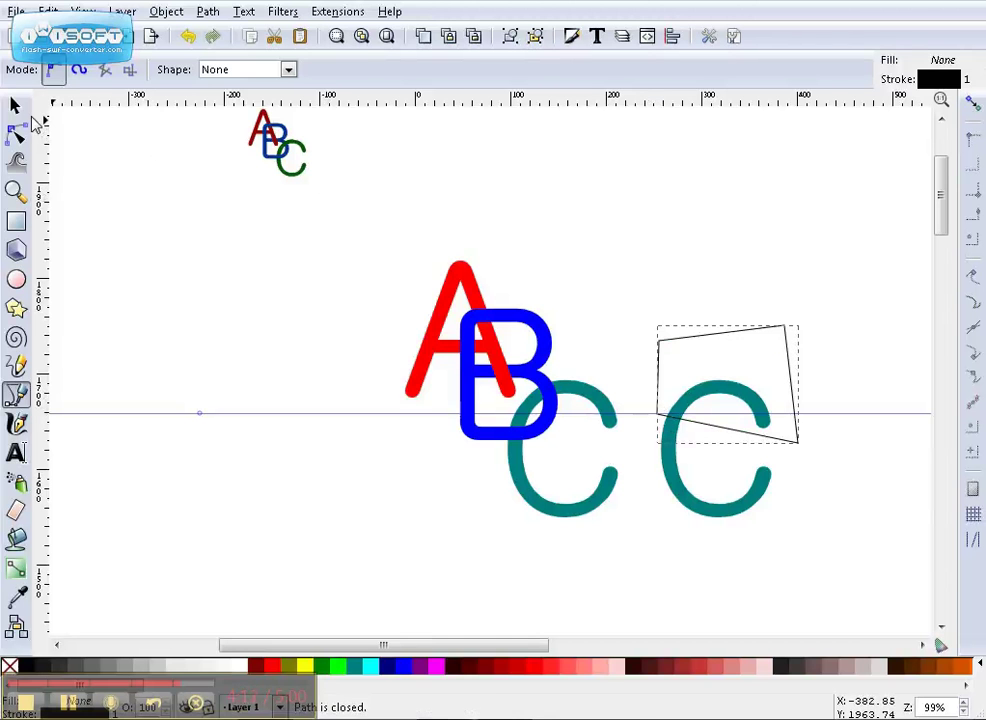
{"action": "left_click", "coordinate": [20, 112]}
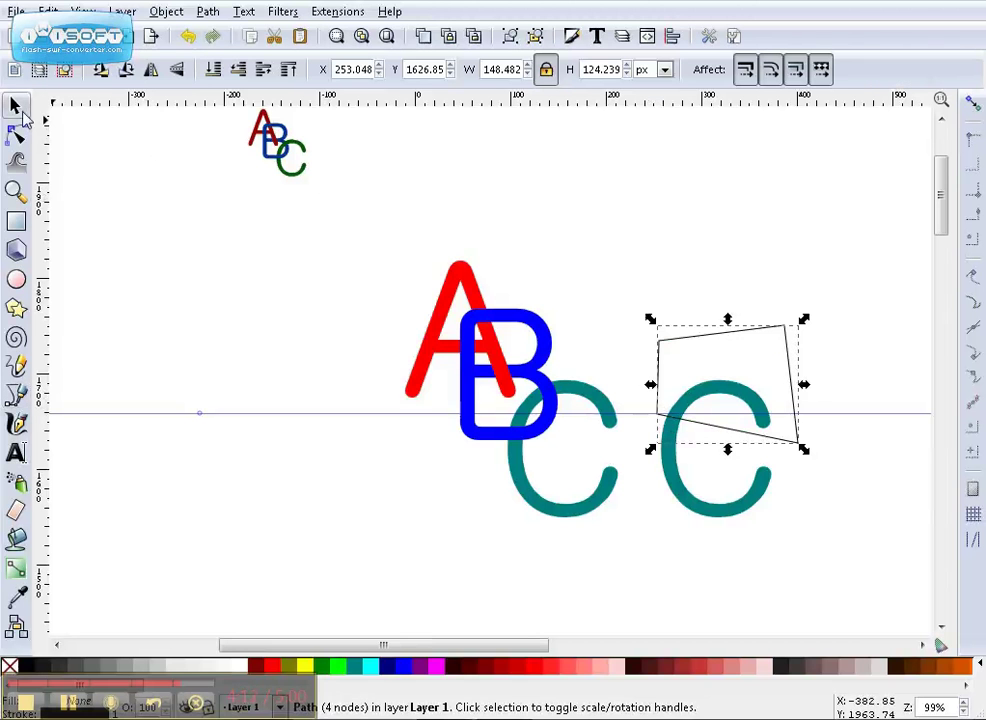
- Intersect the outline with the C copy and lay the resulting teal arc over the original C's top
{"action": "key", "text": "shift"}
{"action": "left_click", "coordinate": [727, 514], "text": "shift"}
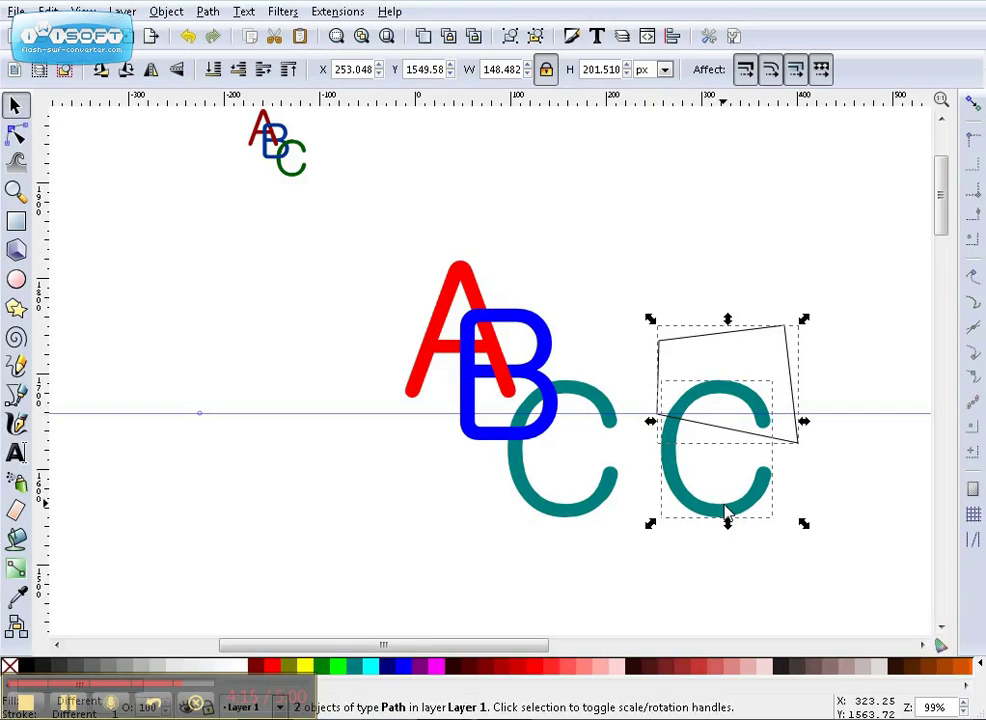
{"action": "left_click", "coordinate": [208, 13]}
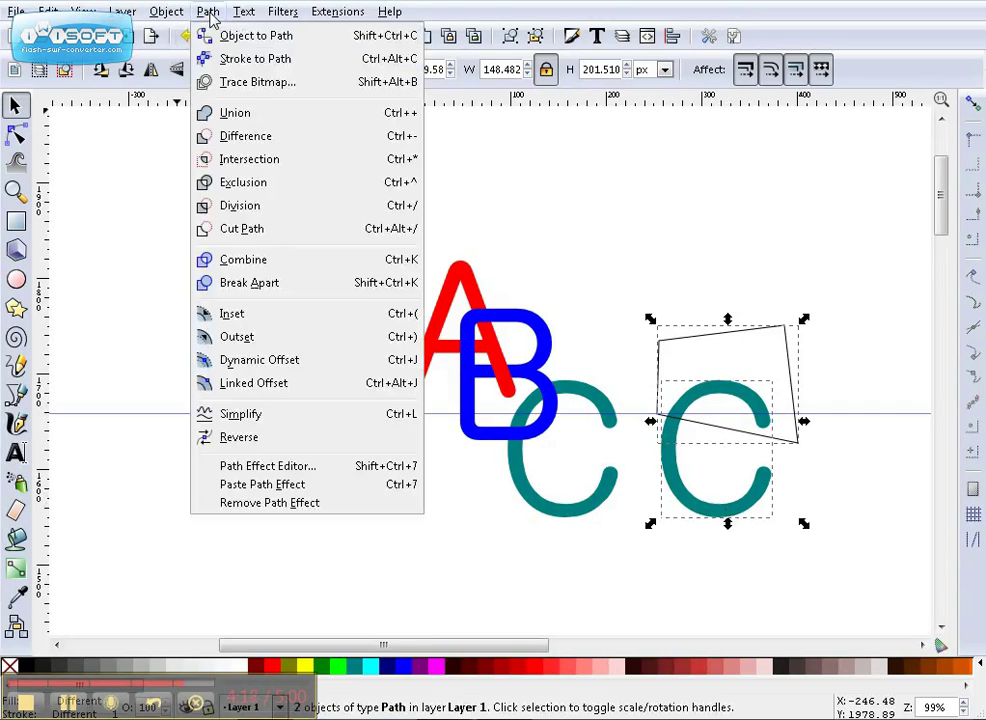
{"action": "left_click", "coordinate": [249, 159]}
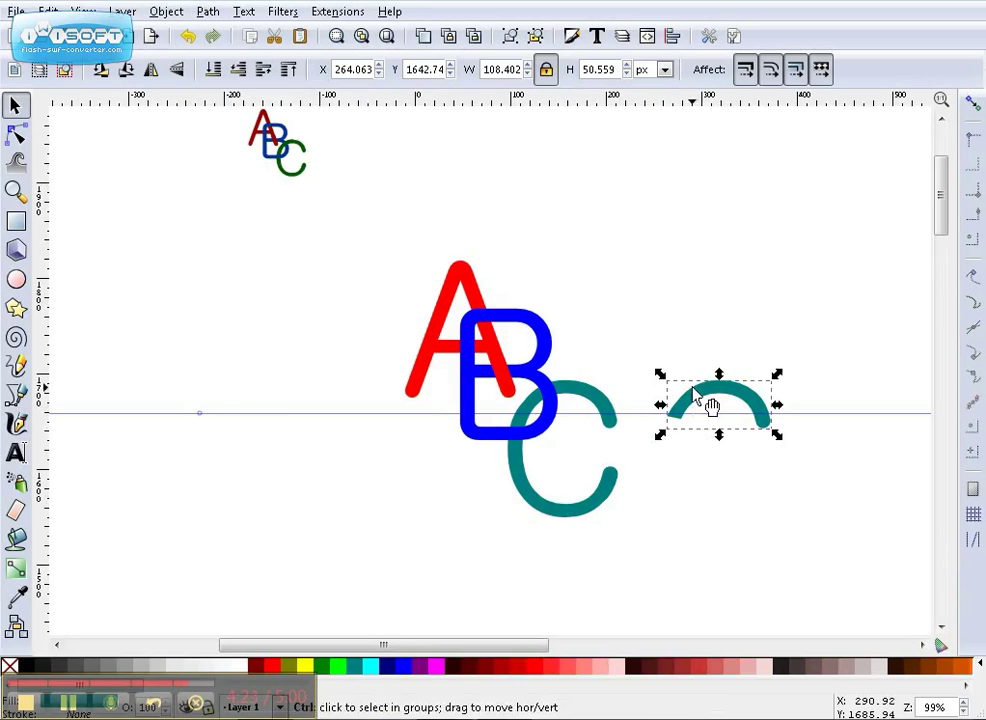
{"action": "left_click_drag", "start_coordinate": [704, 409], "coordinate": [537, 411]}
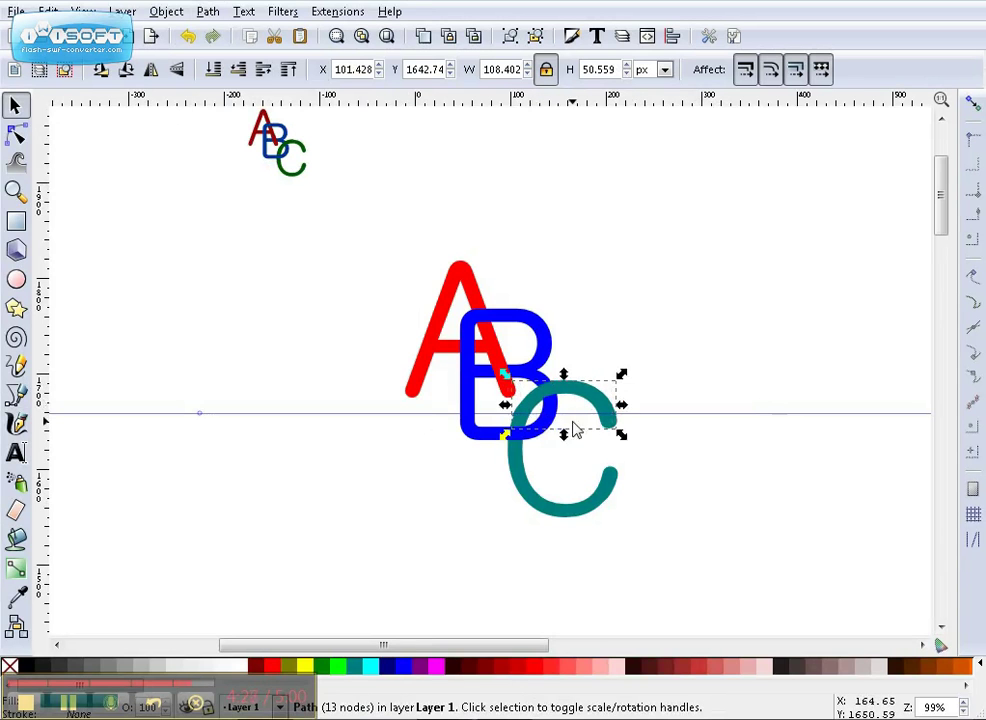
- Nudge the teal arc slightly right to align it with the original C
{"action": "left_click", "coordinate": [637, 449]}
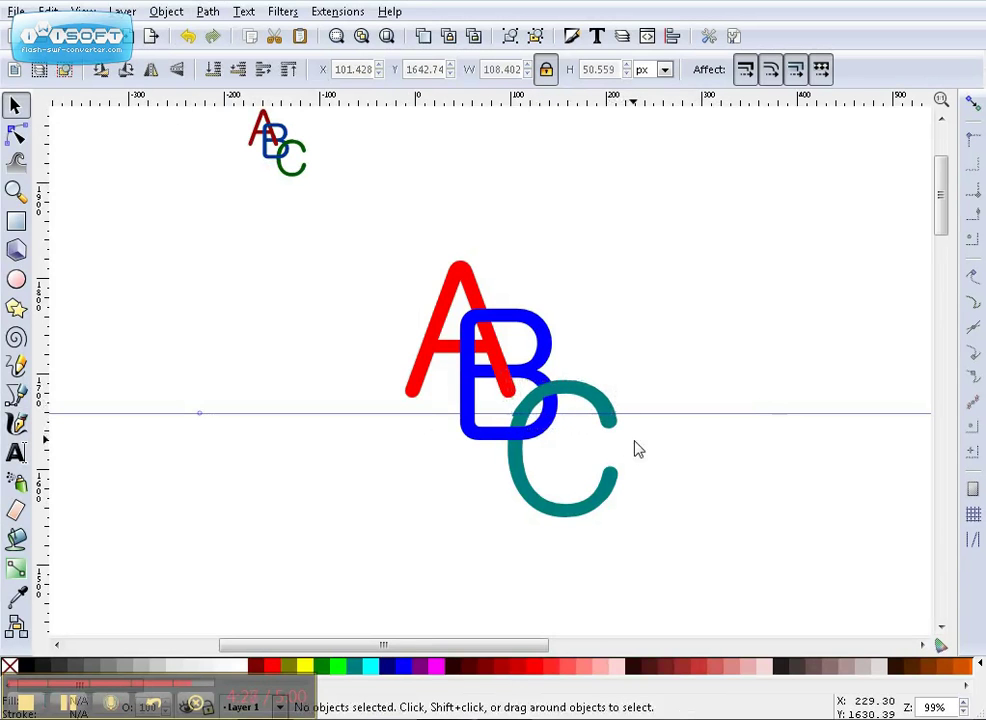
{"action": "left_click", "coordinate": [587, 398]}
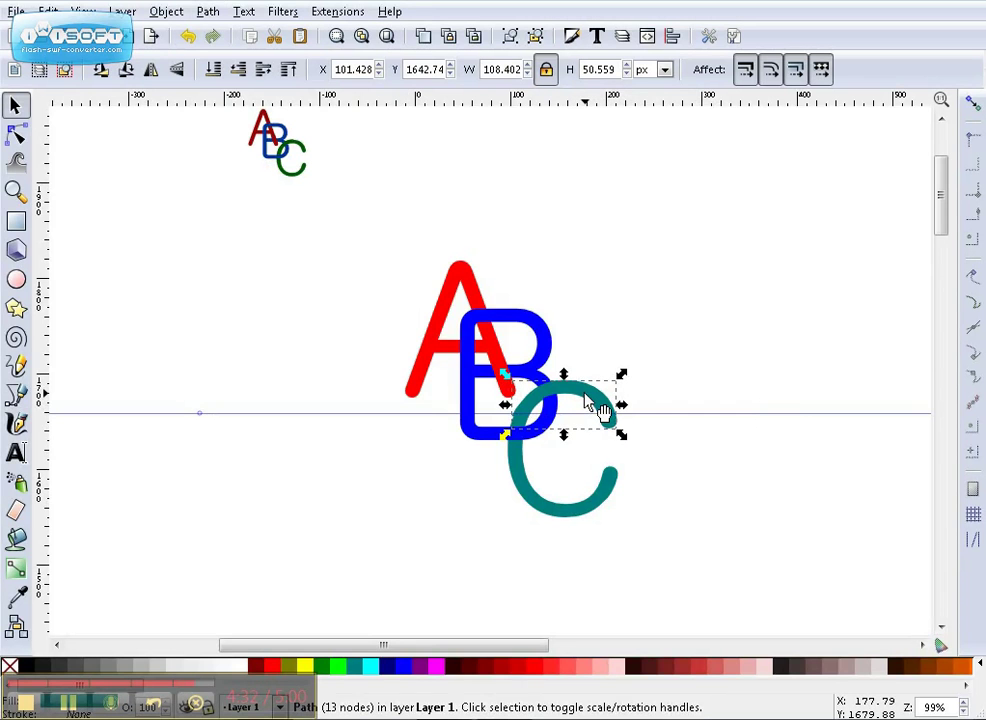
{"action": "key", "text": "alt+Right"}
{"action": "left_click", "coordinate": [757, 495]}
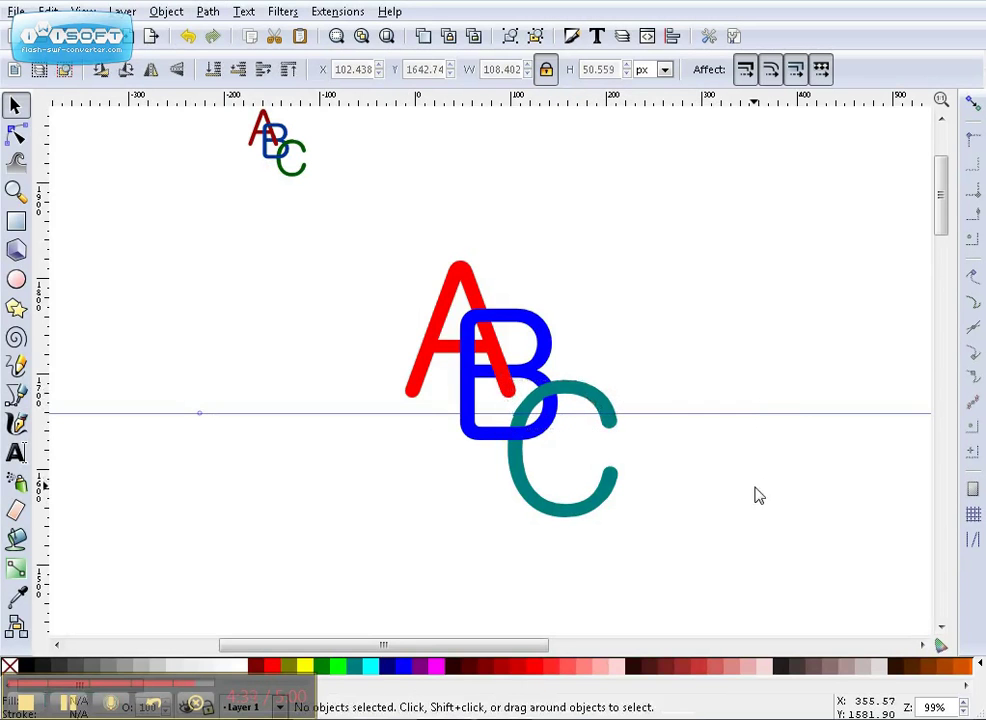
- Group all five letter paths and enlarge the group to about 150%
{"action": "left_click_drag", "start_coordinate": [337, 211], "coordinate": [707, 585]}
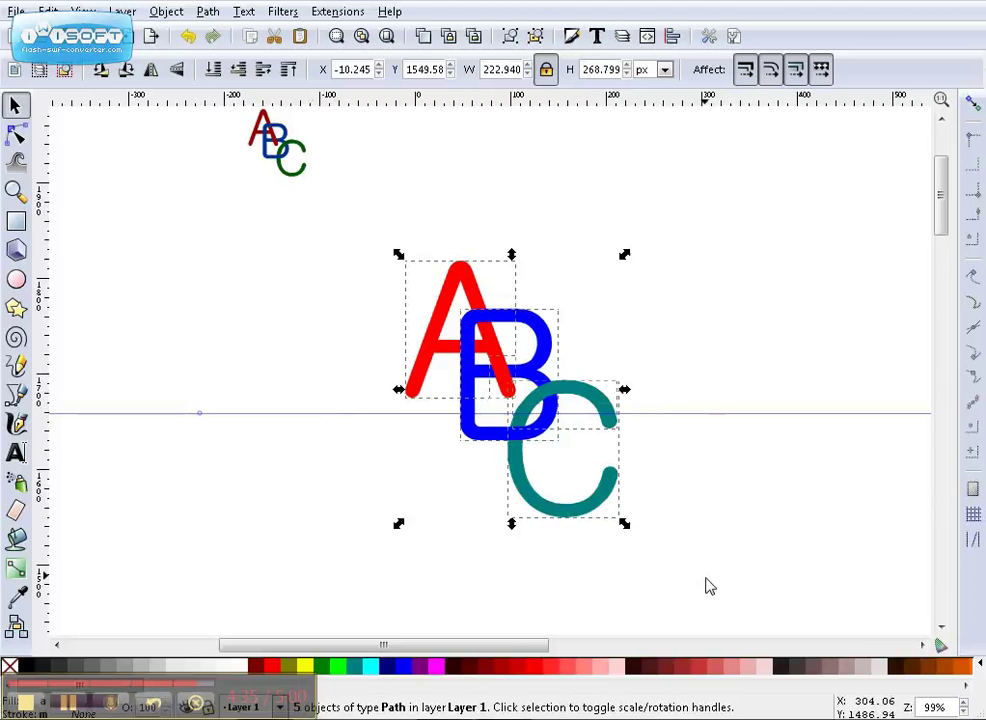
{"action": "left_click", "coordinate": [509, 37]}
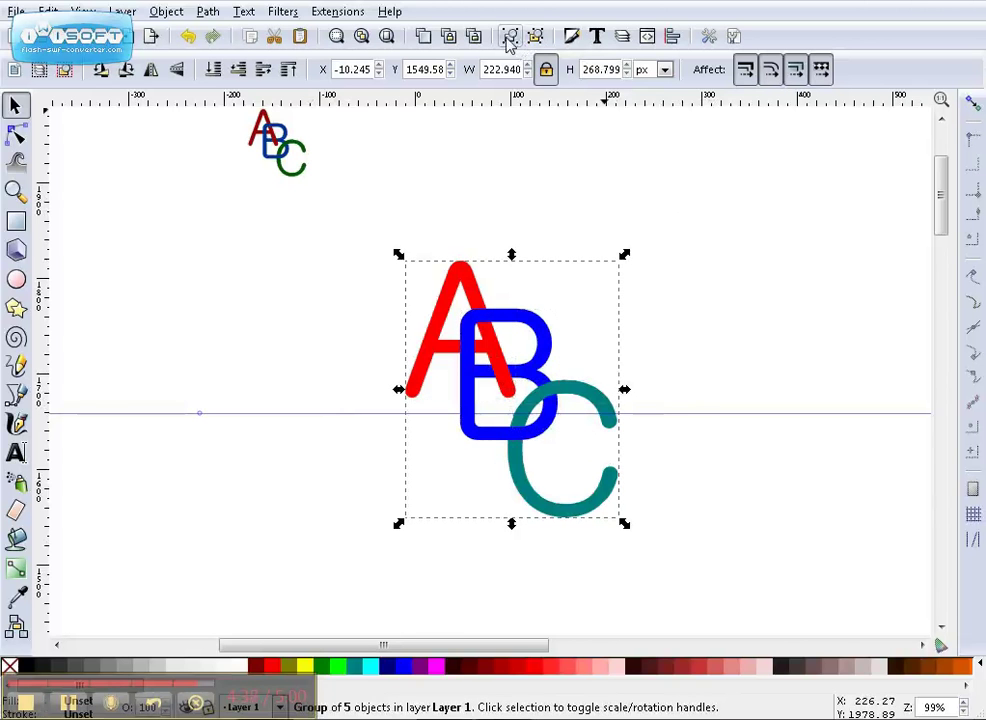
{"action": "left_click_drag", "start_coordinate": [625, 255], "coordinate": [836, 142]}
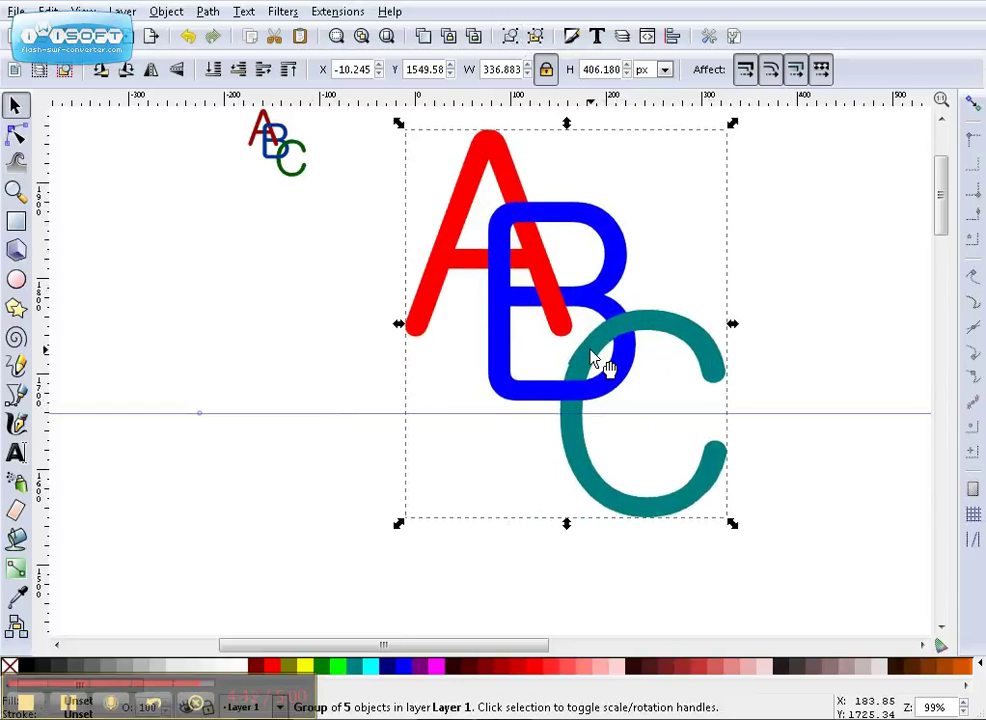